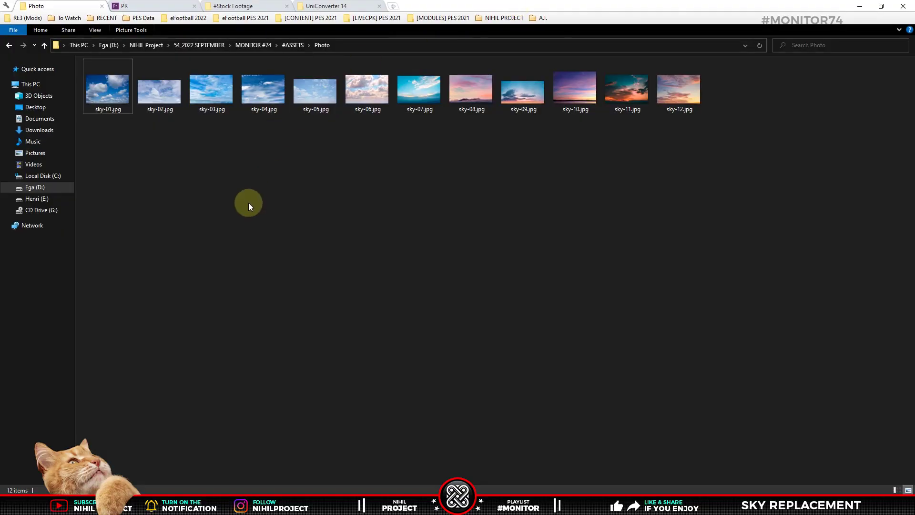
Step: Create a new folder named Biutipul Sky
key(ctrl+shift+n)
text(Biutipul Sky)
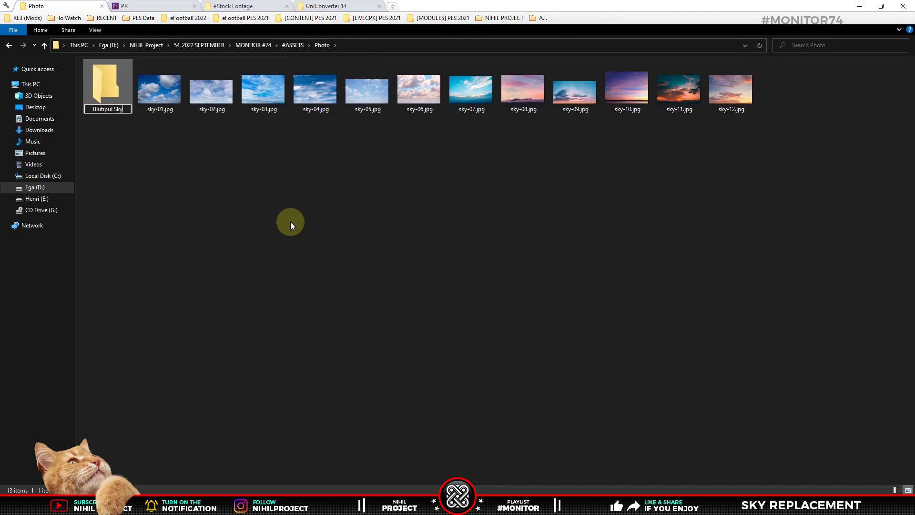
key(Return)
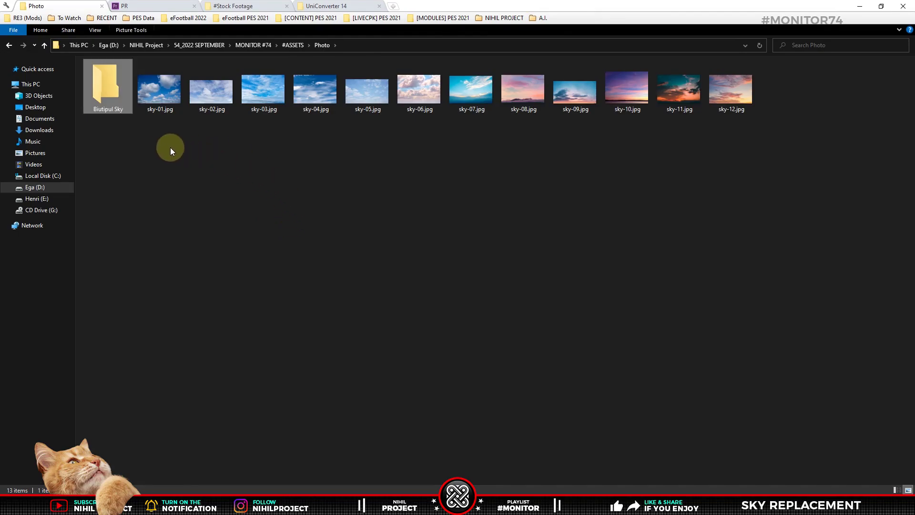
Step: Move all twelve sky images into Biutipul Sky, then return to the mansion photo in Photoshop
drag(170, 147, 664, 121)
drag(157, 95, 114, 100)
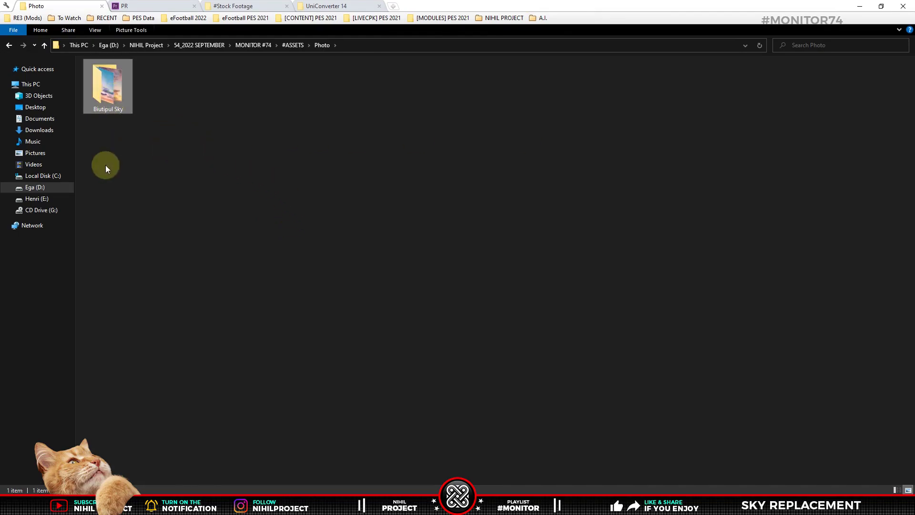
click(178, 458)
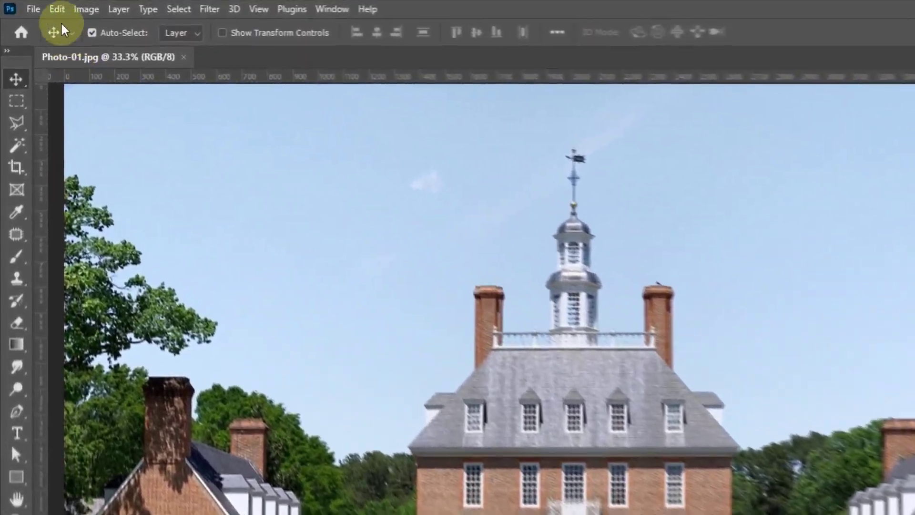
Step: Start Sky Replacement on the mansion photo from the Edit menu, previewing the default blue sky
click(36, 6)
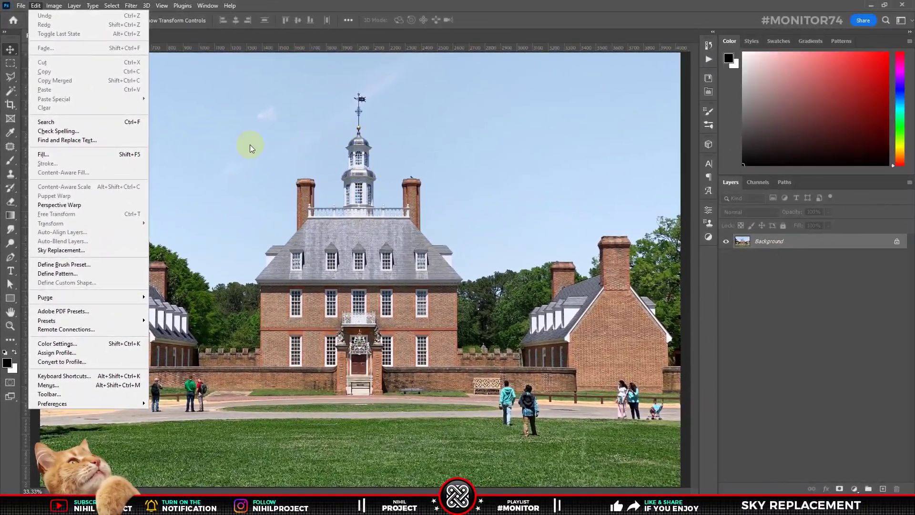
click(102, 251)
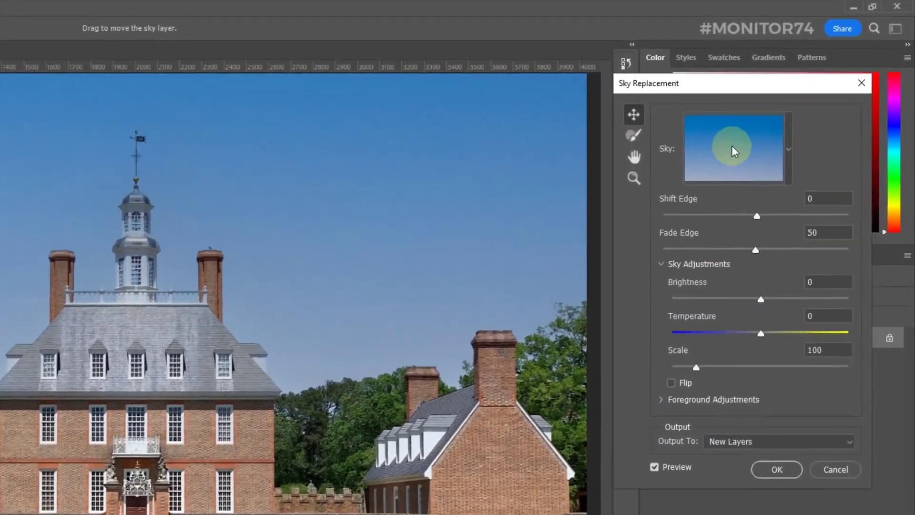
Step: Try the Blue Skies, Spectacular and Sunsets presets, then choose the Blue Skies wispy-cloud sky
click(783, 103)
click(673, 246)
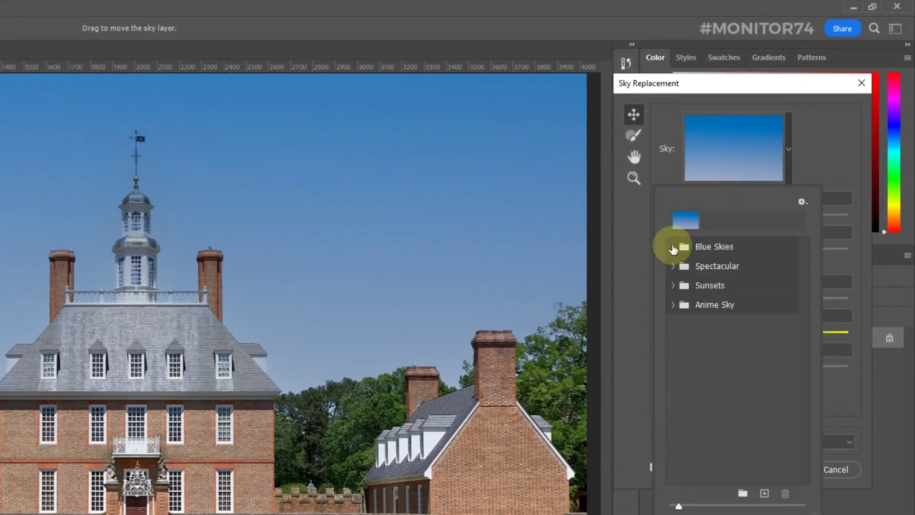
click(671, 246)
click(673, 265)
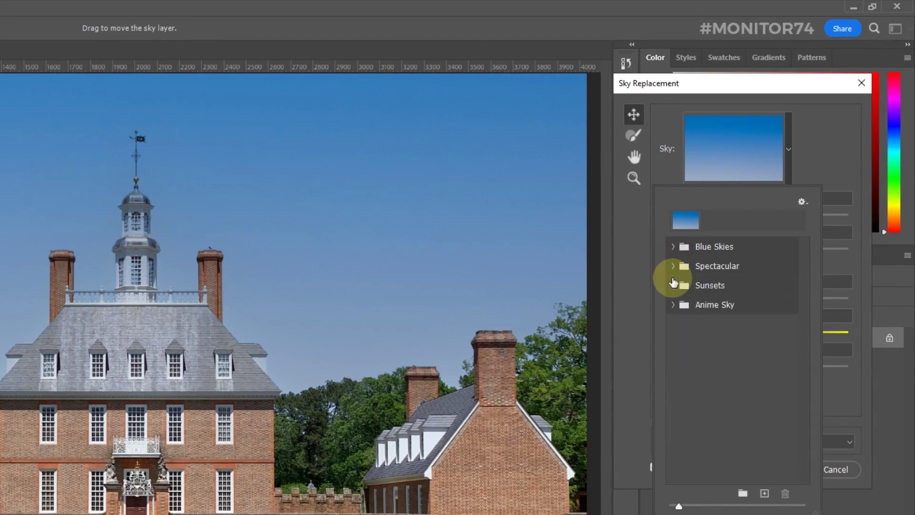
click(672, 283)
click(675, 246)
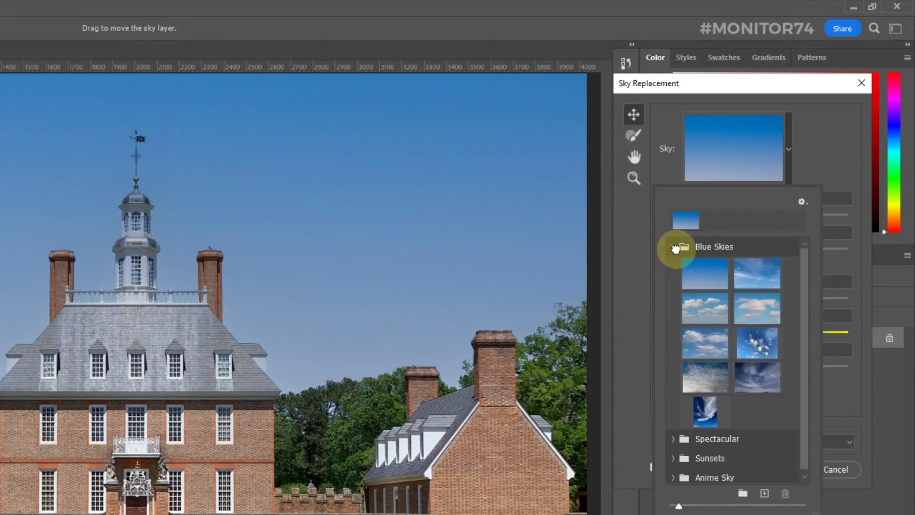
click(710, 303)
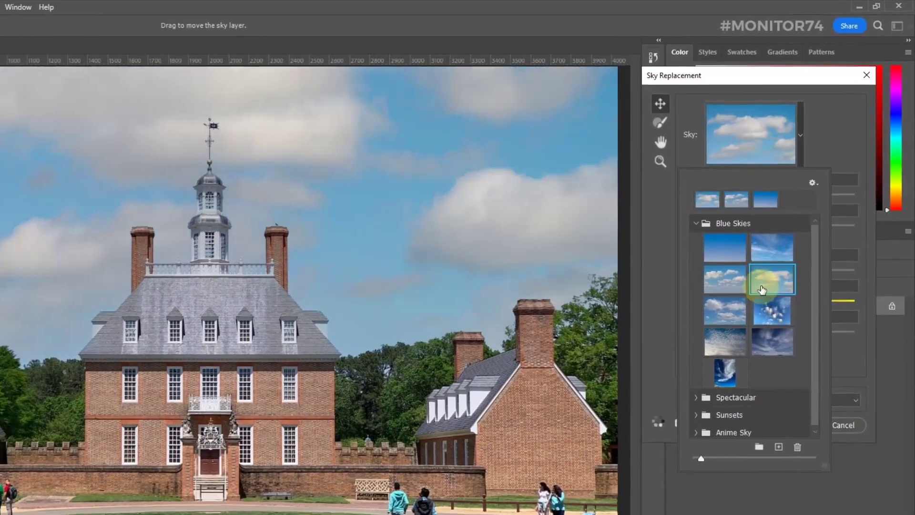
click(715, 359)
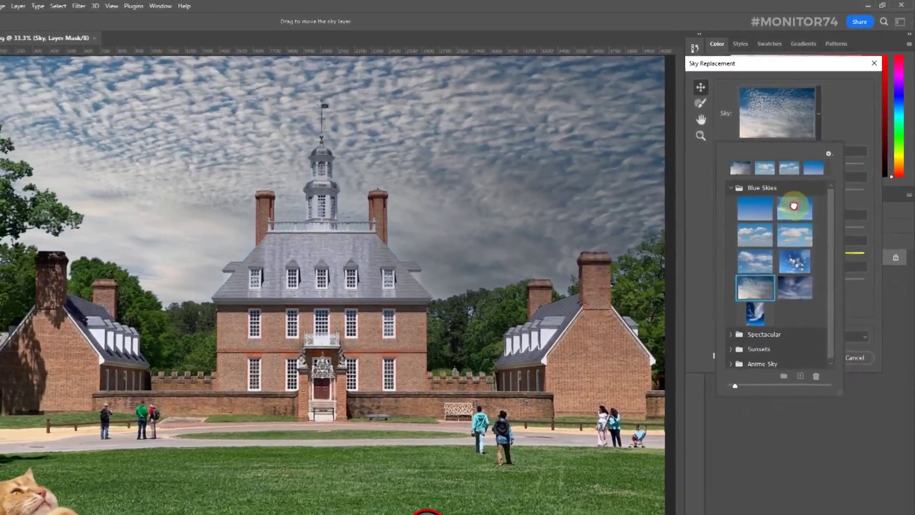
click(793, 206)
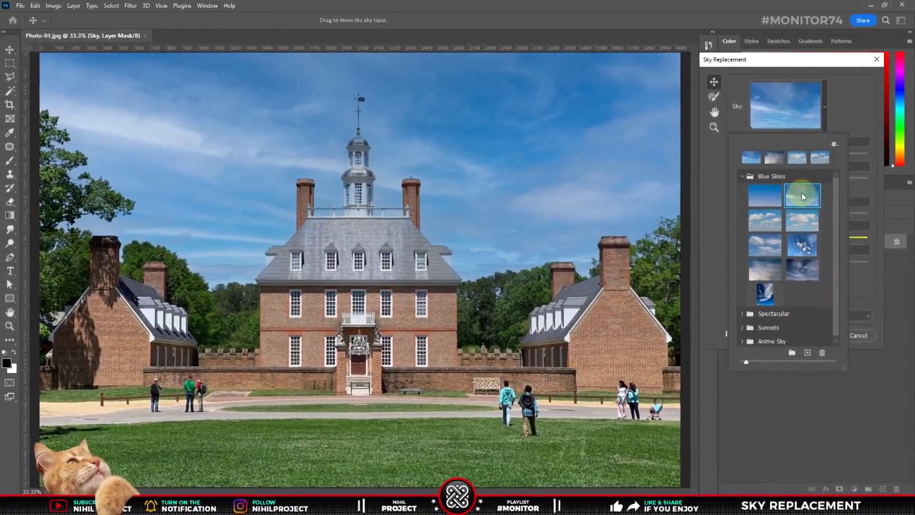
click(714, 127)
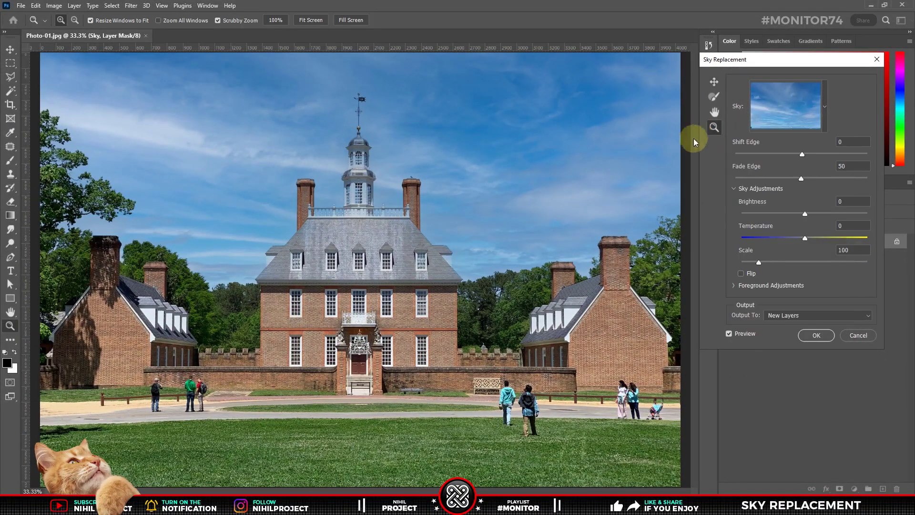
click(679, 236)
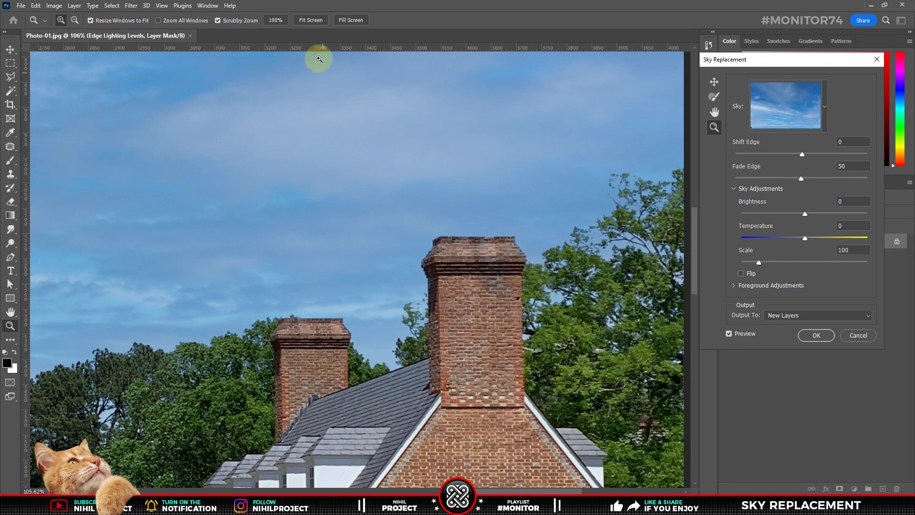
Step: Test Shift Edge at 100 on the rooftops and lawn, then settle it at -25
click(311, 20)
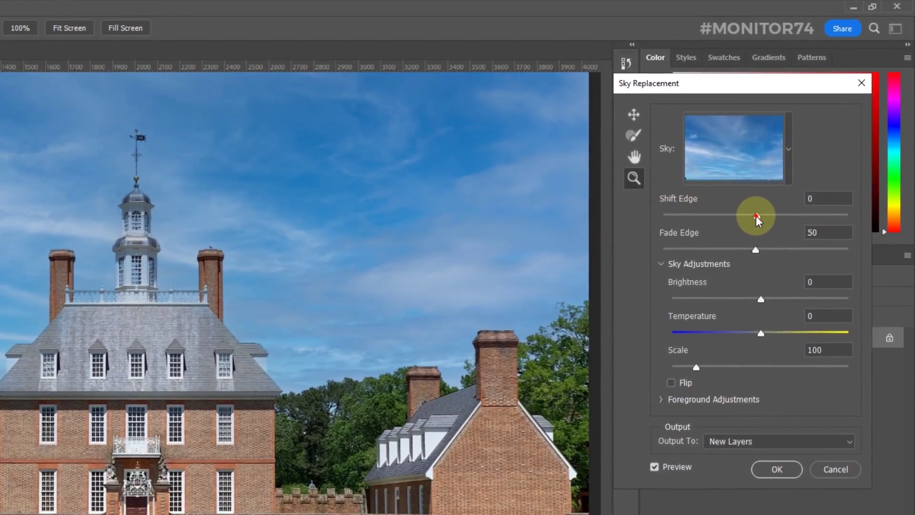
drag(757, 215, 848, 215)
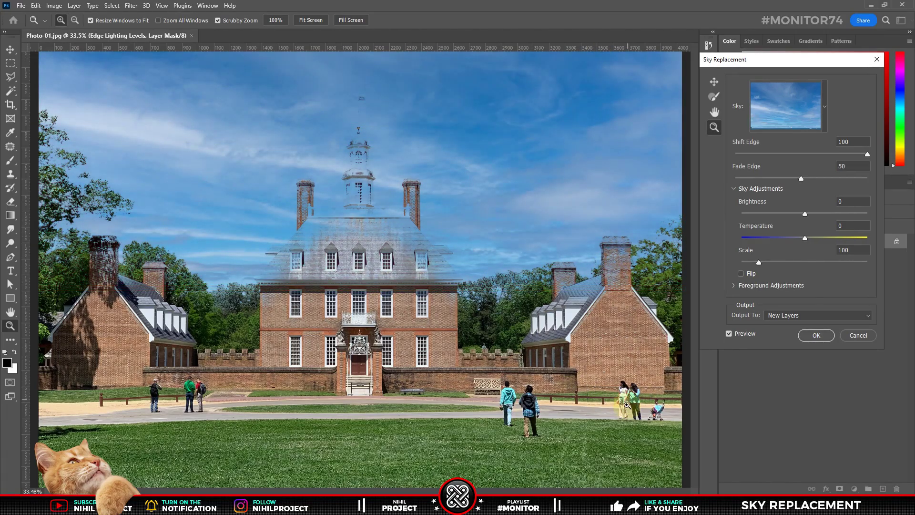
drag(627, 407, 619, 383)
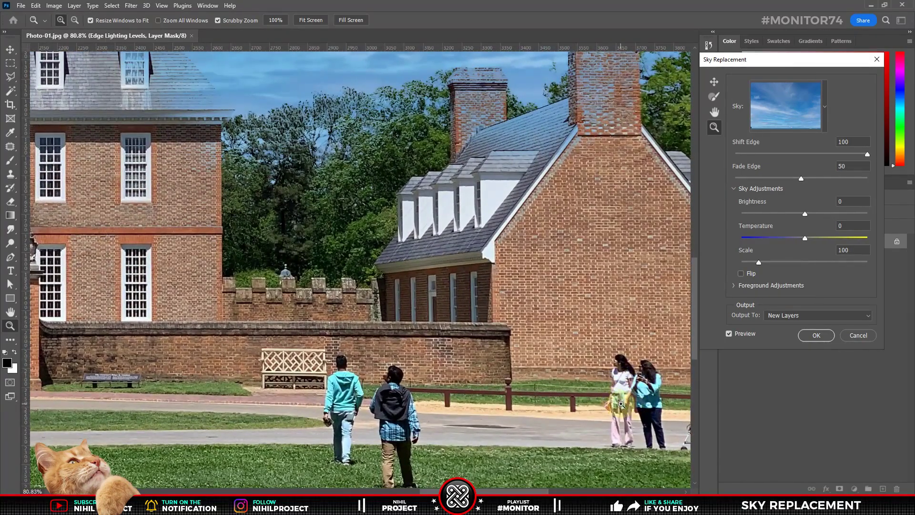
drag(620, 382, 551, 382)
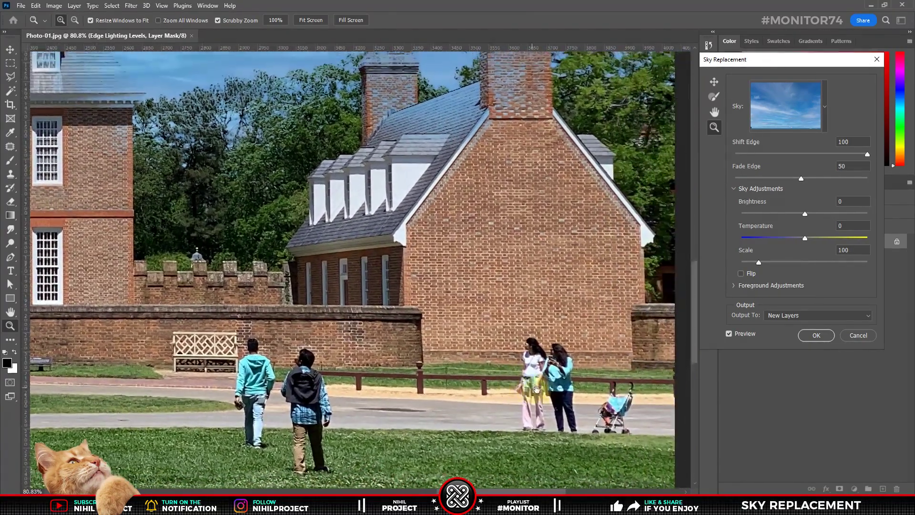
click(303, 21)
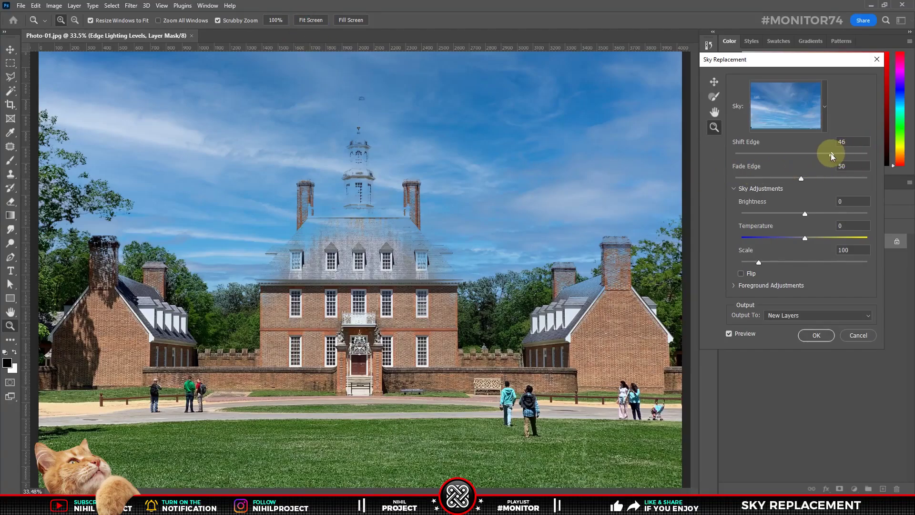
drag(802, 157, 796, 156)
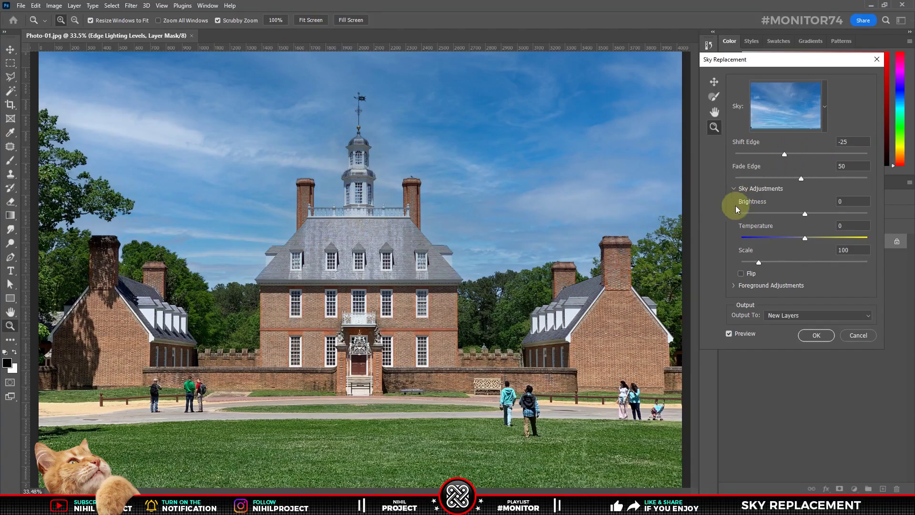
Step: Move the replacement sky up above the roofline and set Fade Edge to 50
click(729, 333)
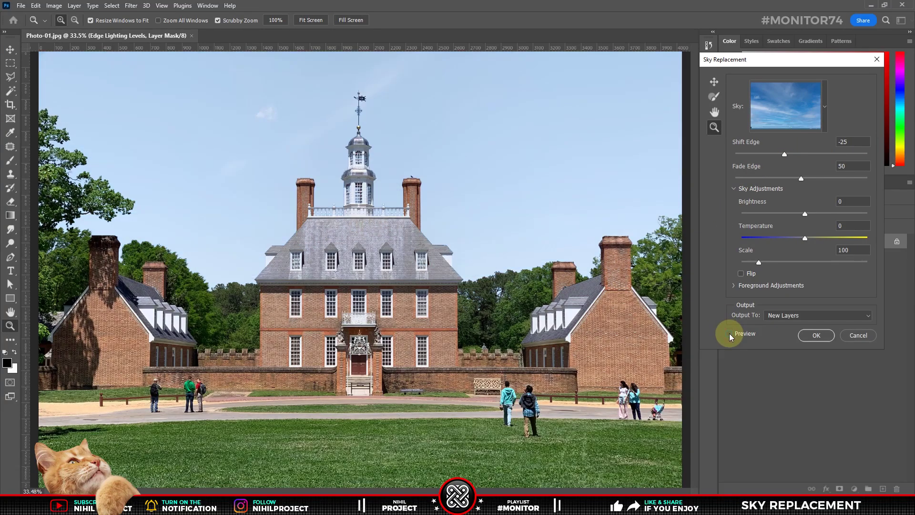
click(730, 334)
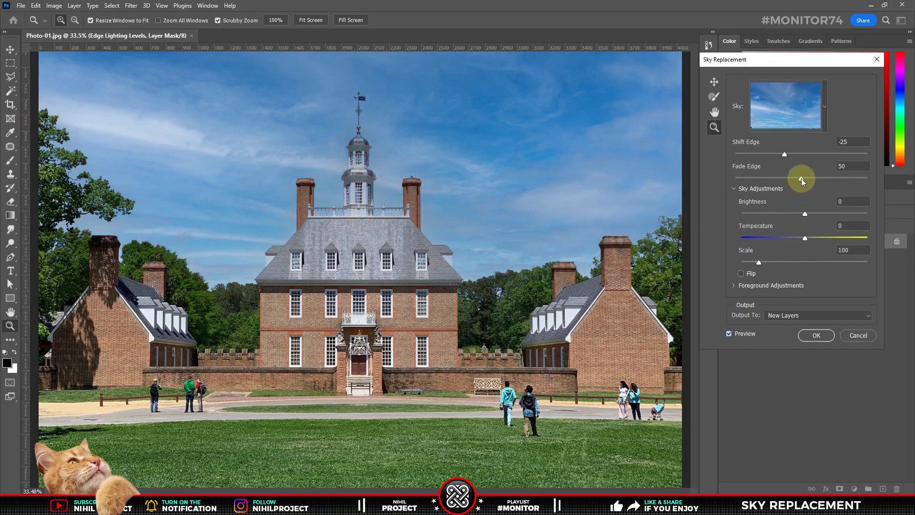
drag(802, 178, 722, 178)
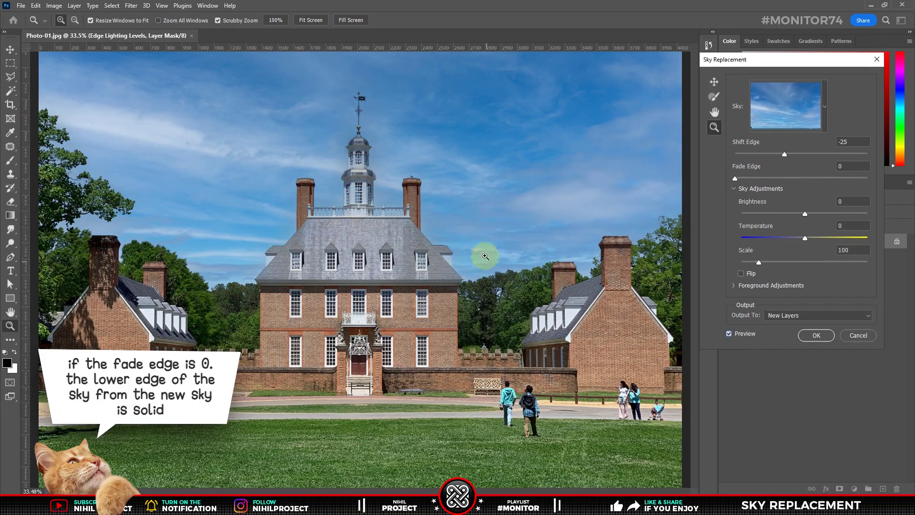
key(v)
mouse_move(475, 260)
mouse_down()
mouse_move(477, 198)
mouse_move(473, 211)
mouse_up()
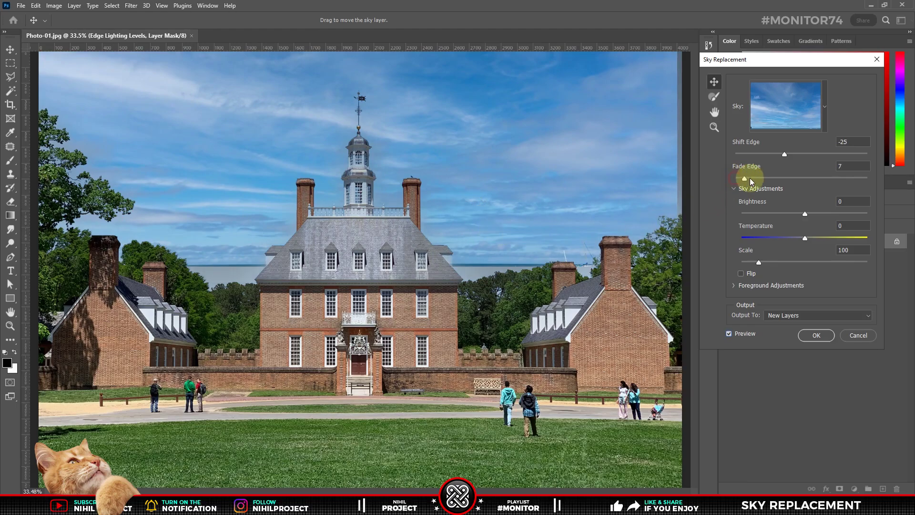
mouse_move(735, 179)
mouse_down()
mouse_move(802, 177)
mouse_move(767, 180)
mouse_up()
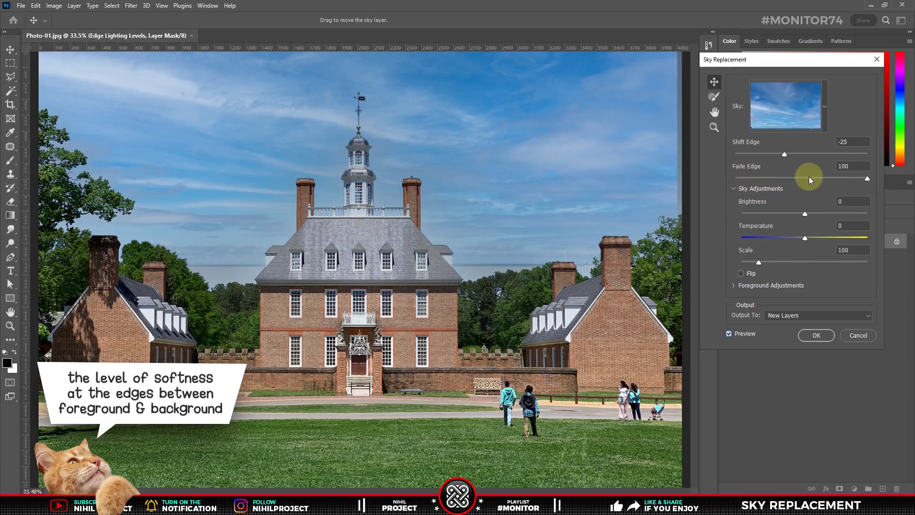
text(50)
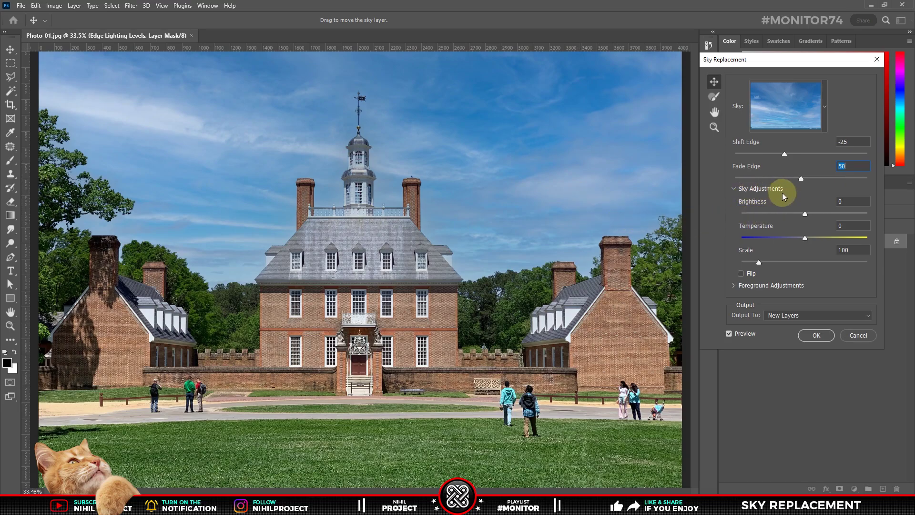
Step: Brighten the replacement sky and cool its temperature to the bluest setting
drag(806, 213, 835, 213)
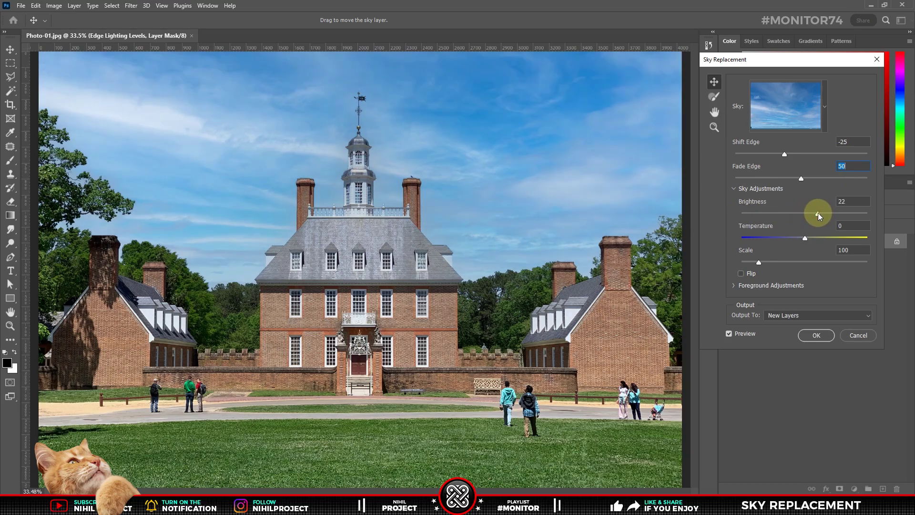
click(843, 202)
text(50)
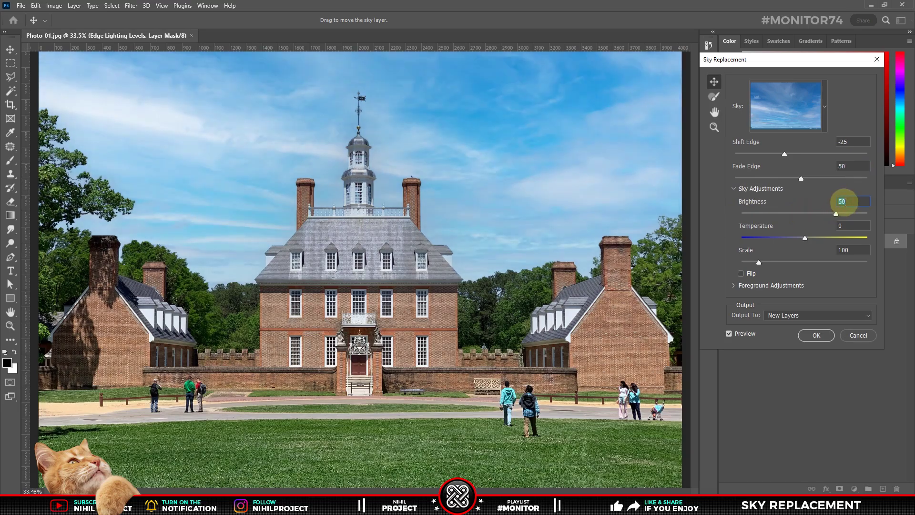
click(844, 226)
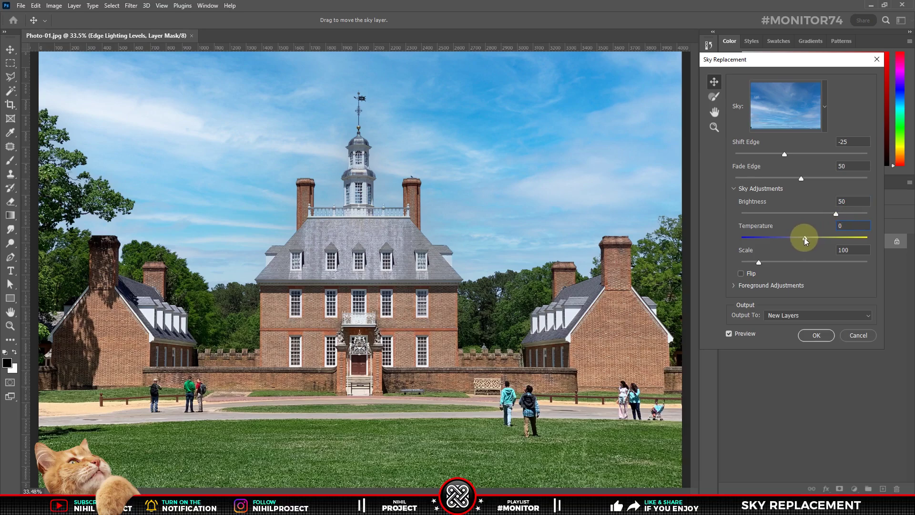
mouse_move(806, 238)
mouse_down()
mouse_move(741, 238)
mouse_move(876, 235)
mouse_move(728, 238)
mouse_up()
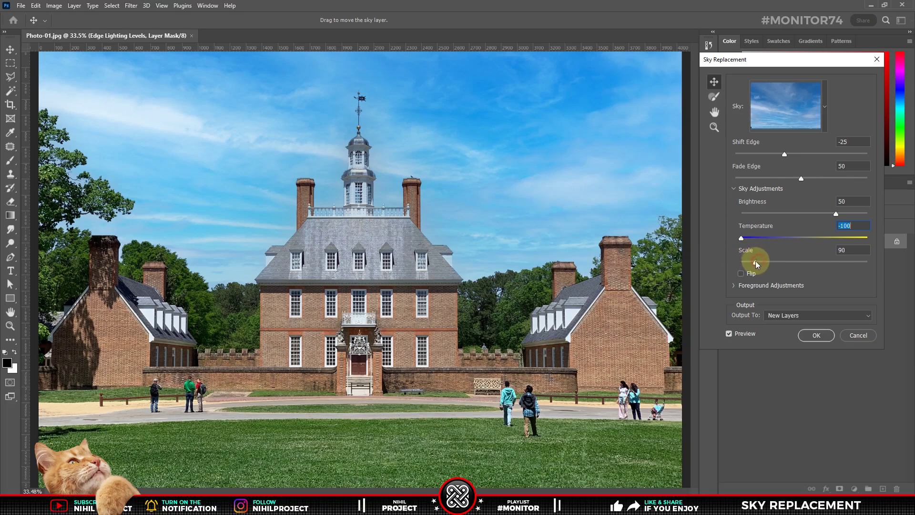
Step: Set the sky scale to 100 and leave the sky unflipped
mouse_move(758, 263)
mouse_down()
mouse_move(748, 263)
mouse_move(782, 261)
mouse_up()
click(851, 250)
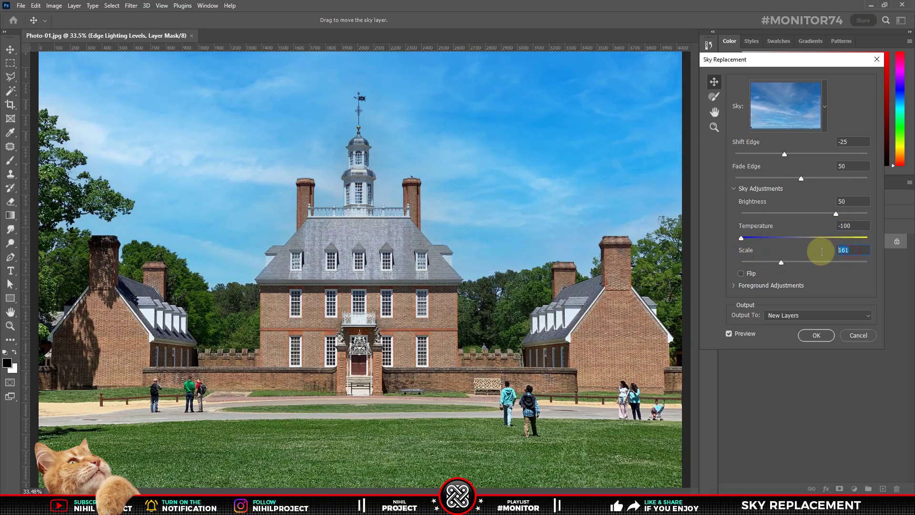
text(00)
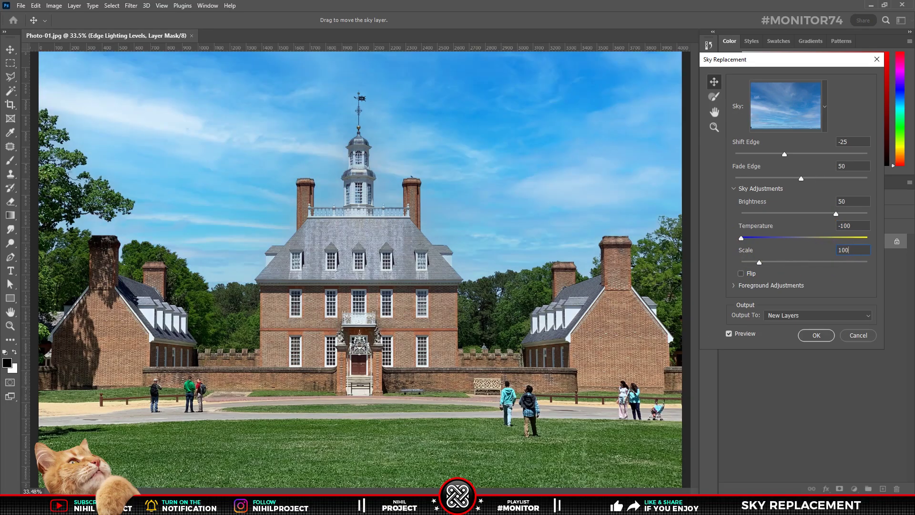
click(742, 274)
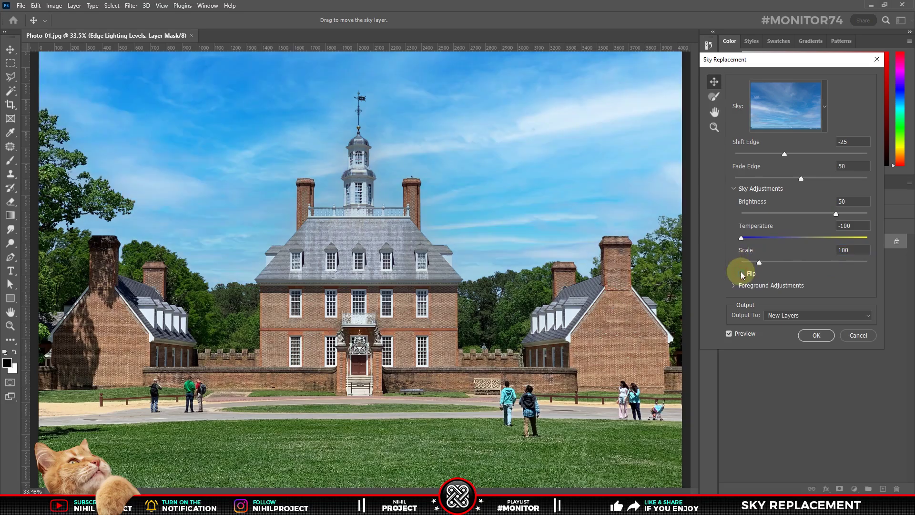
click(741, 274)
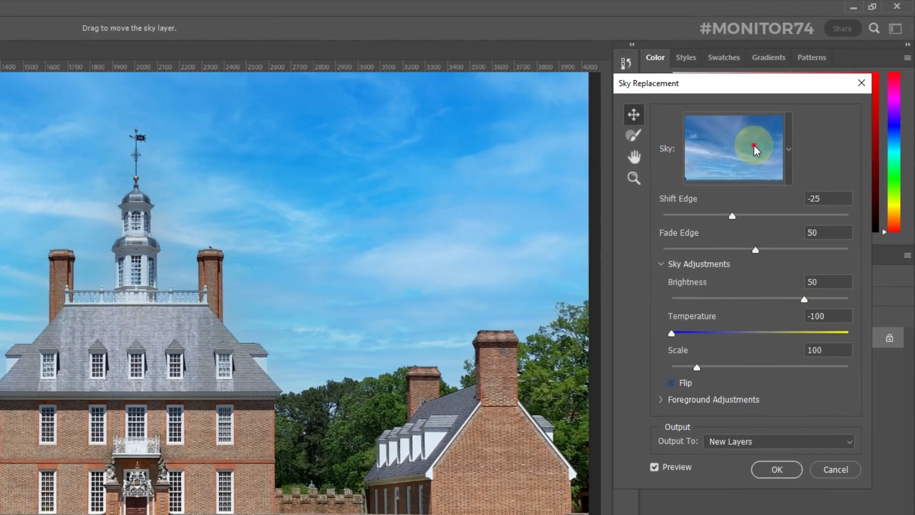
Step: Create a new sky preset group named Biutipul Sky
click(754, 146)
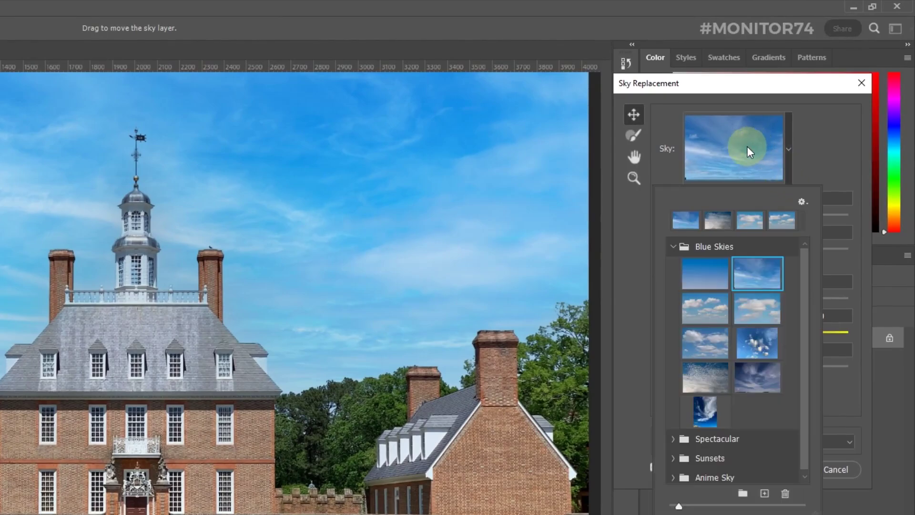
click(675, 245)
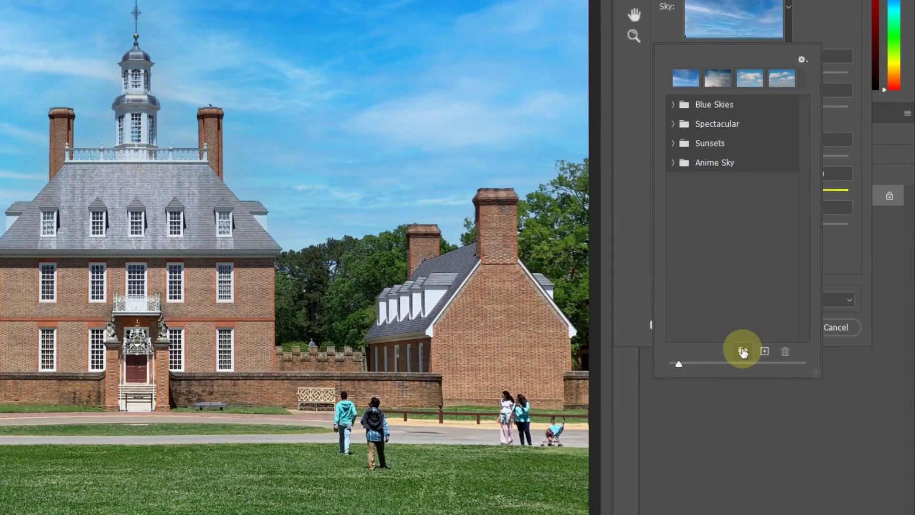
click(743, 351)
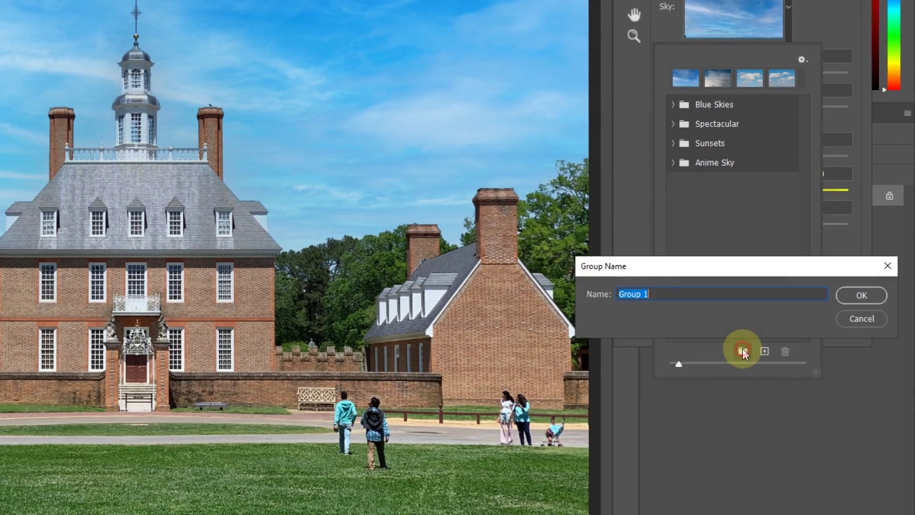
text(B)
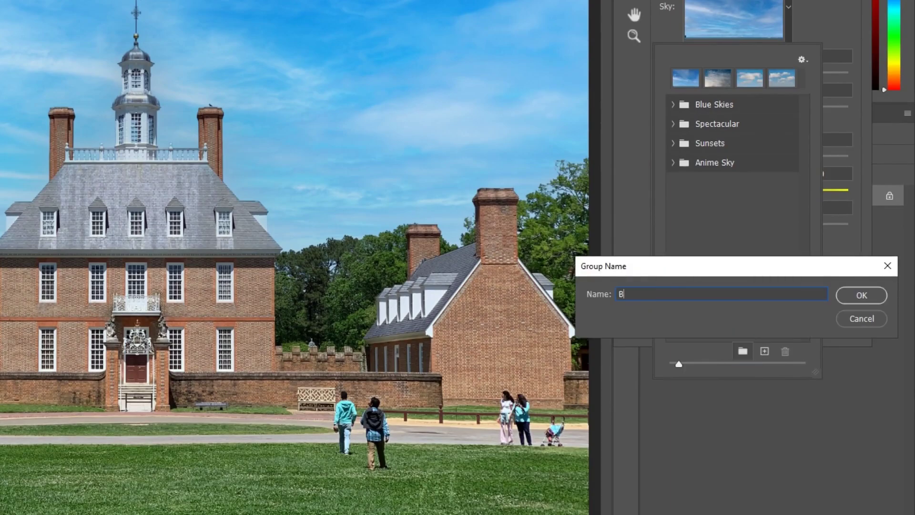
text(iutipul Sky)
key(Return)
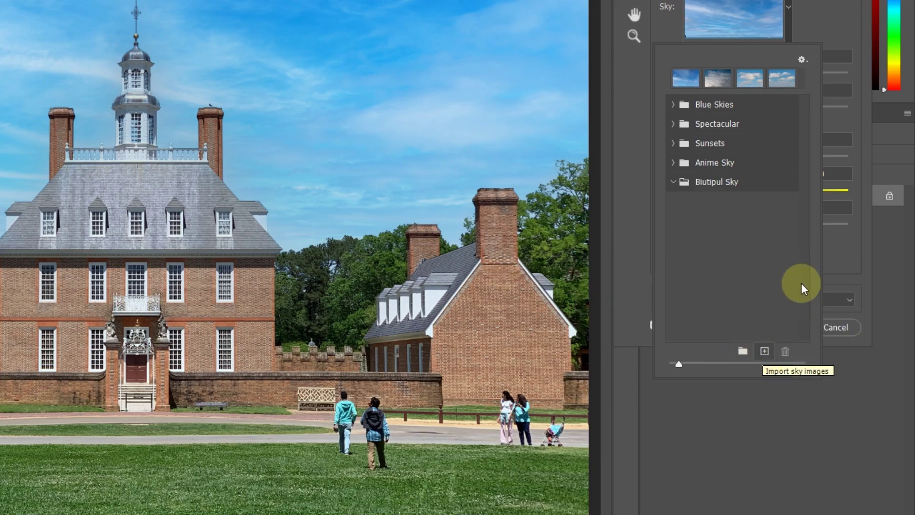
Step: Import sky-01 through sky-12 into the Biutipul Sky group
click(722, 187)
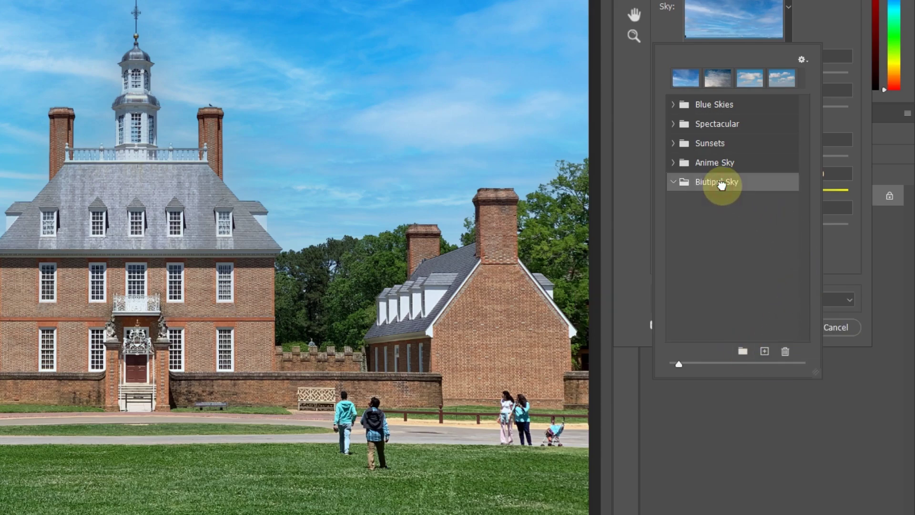
click(765, 351)
click(448, 172)
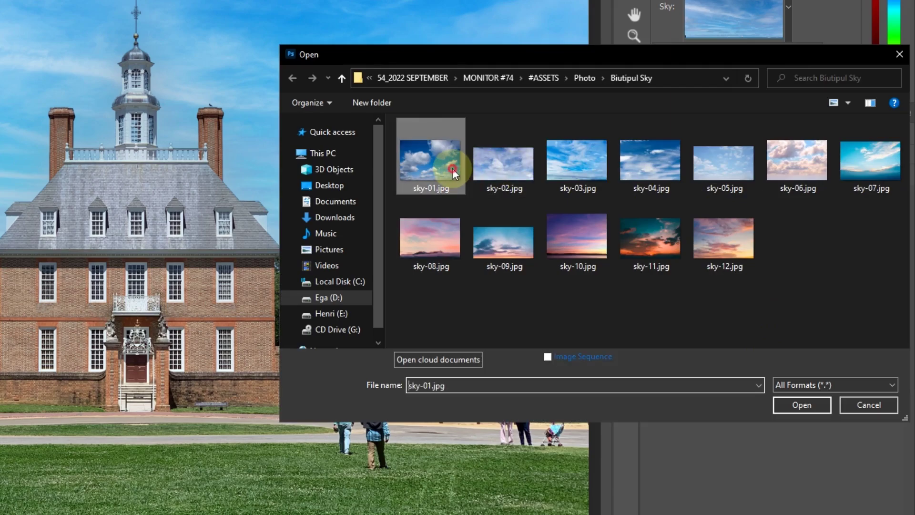
shift+click(741, 256)
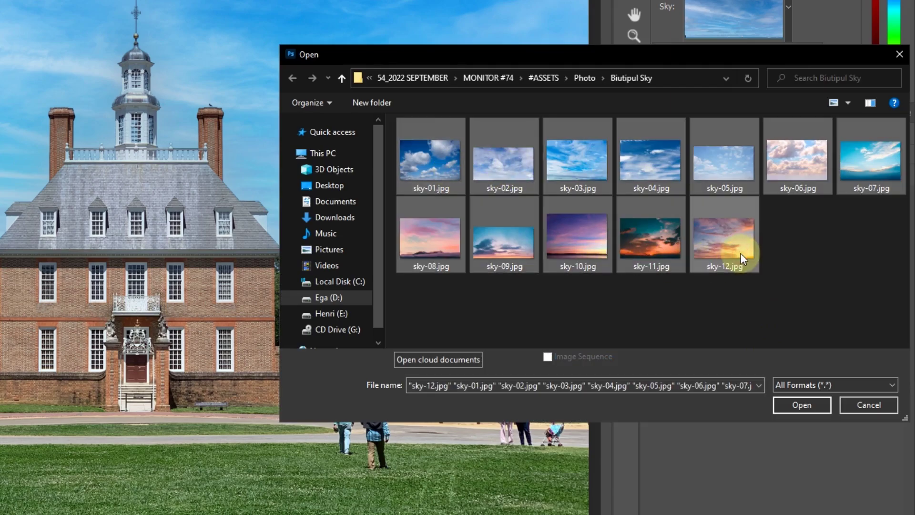
click(812, 408)
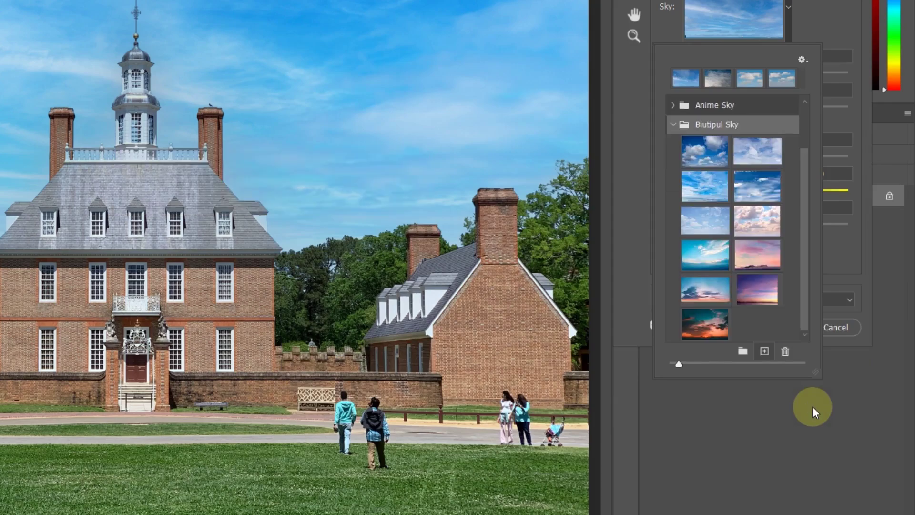
Step: Preview the imported sunset, pink-purple and cumulus skies, ending on the blue cloudy sky
click(705, 159)
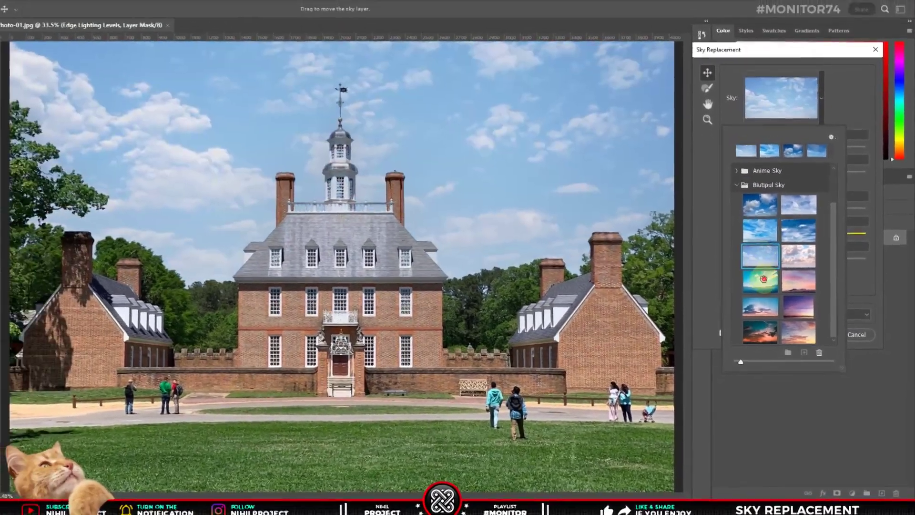
click(765, 288)
click(765, 307)
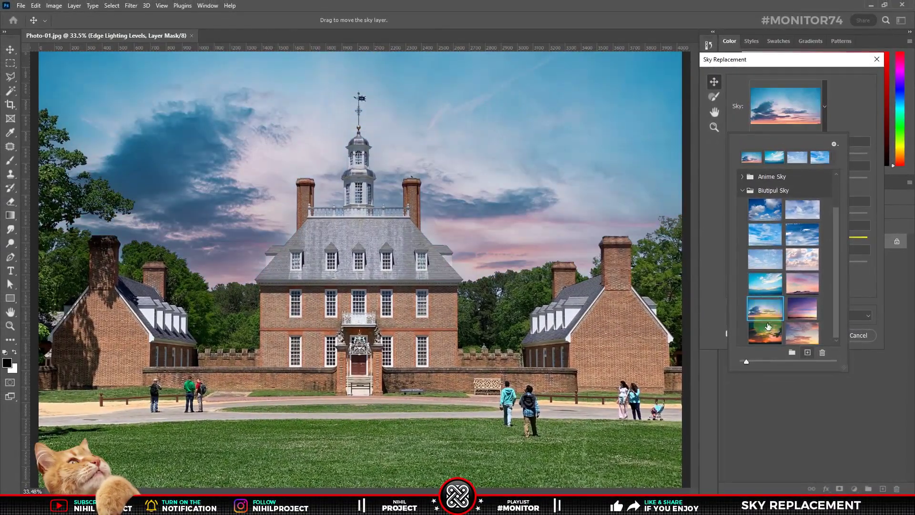
click(765, 332)
click(808, 330)
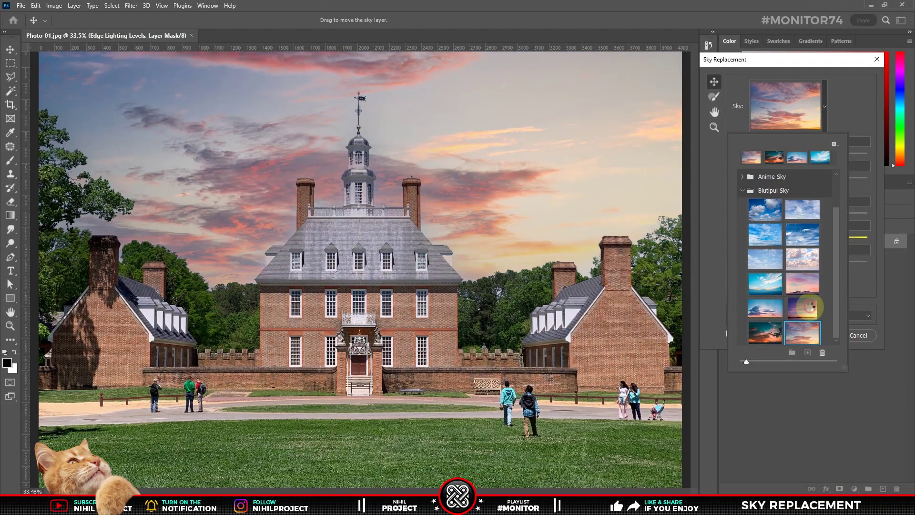
click(810, 282)
click(802, 257)
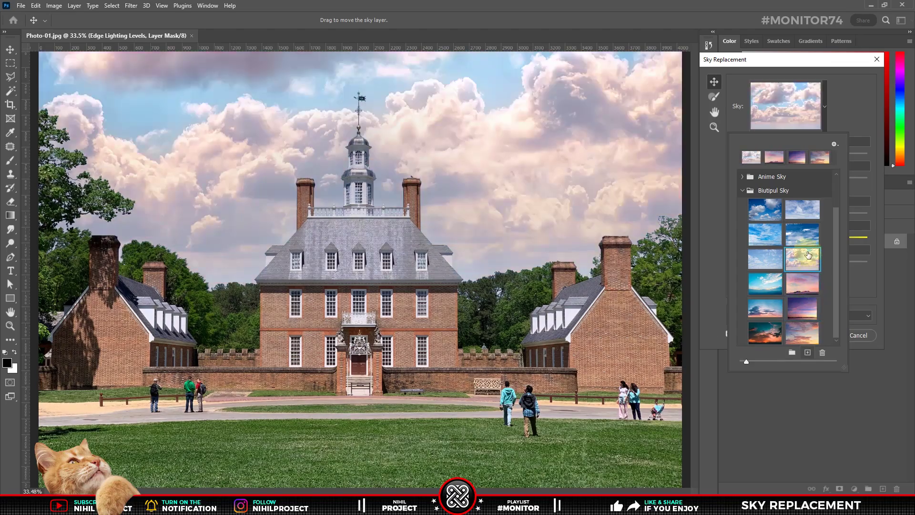
click(803, 233)
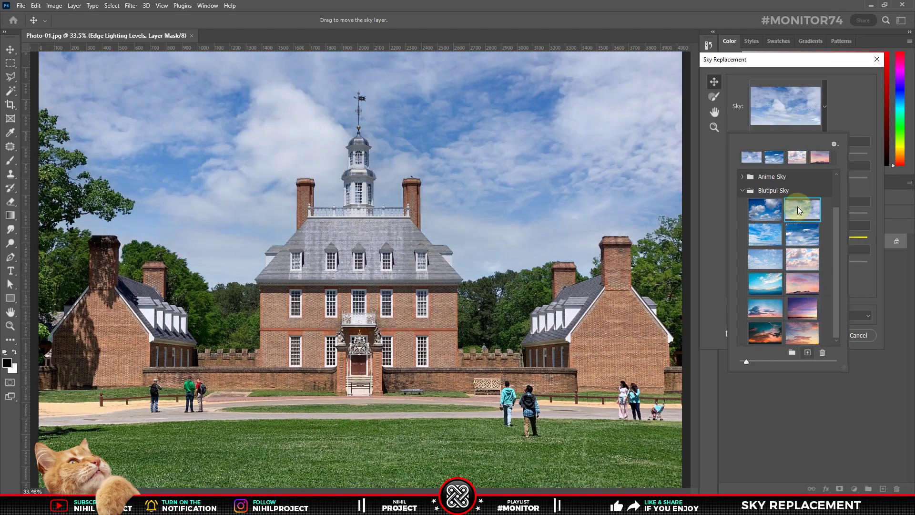
Step: Set the sky Brightness to 30 and Temperature to -100
click(838, 109)
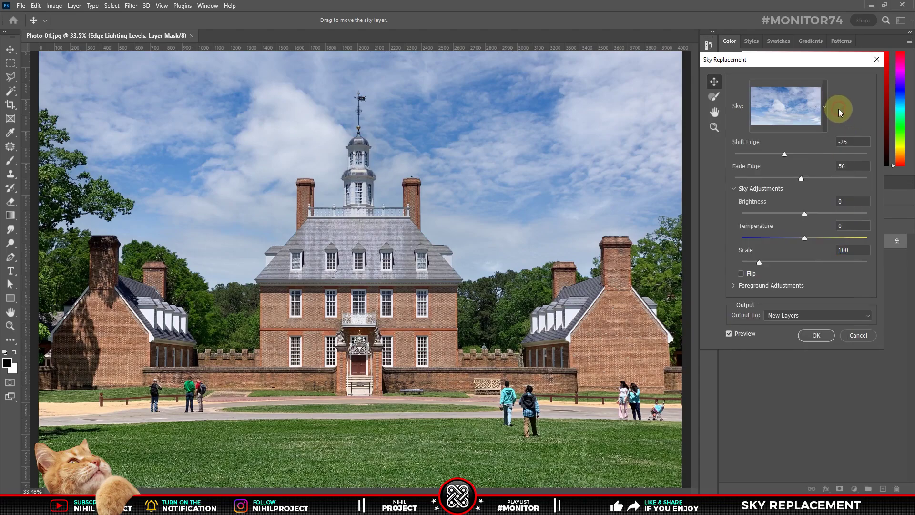
click(841, 142)
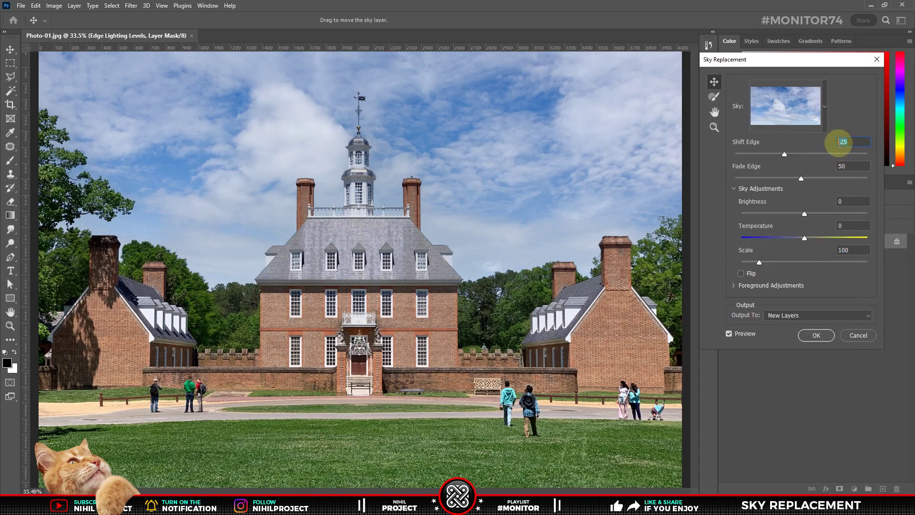
click(841, 201)
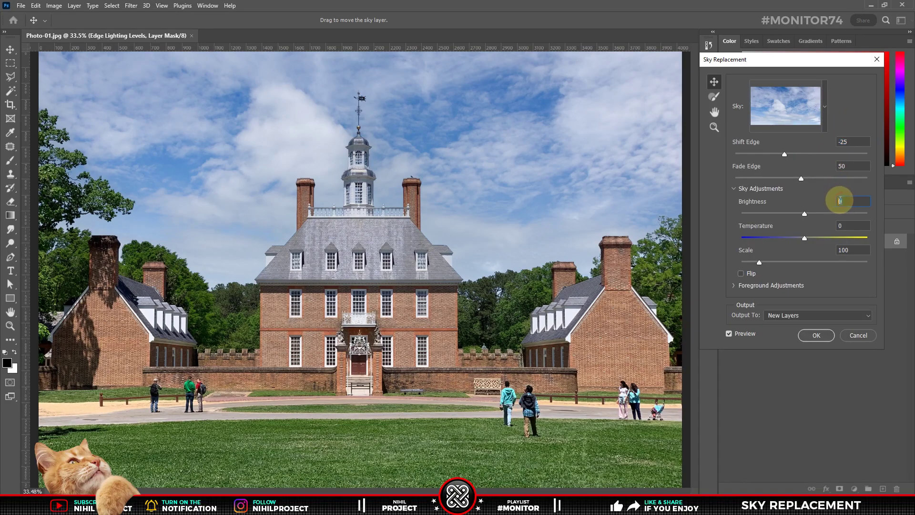
key(shift+Up)
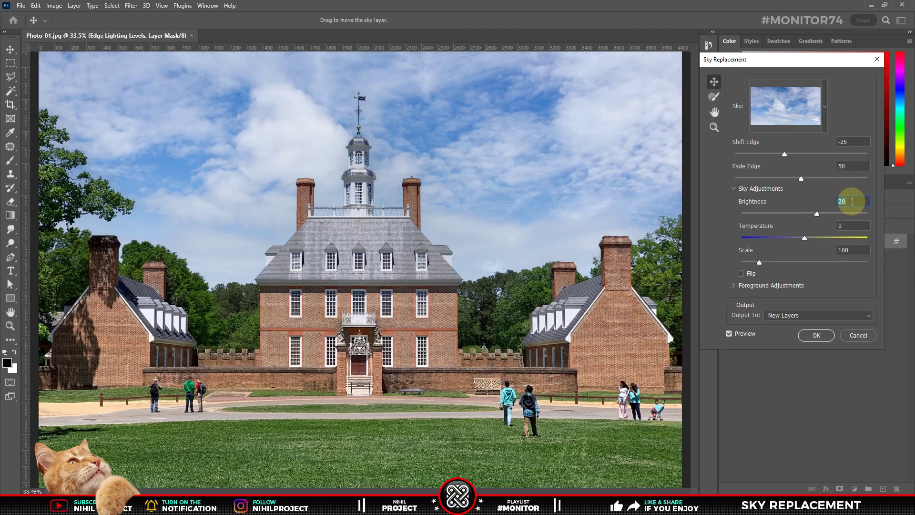
key(shift+Up)
key(shift+Up)
click(852, 225)
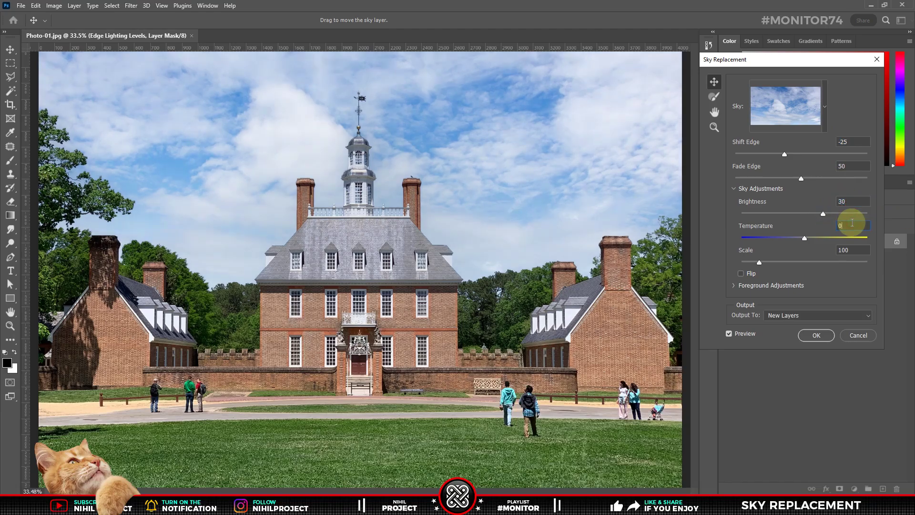
key(shift+Down)
key(shift+Down)
key(shift+Down)
key(shift+Down)
key(shift+Down)
key(shift+Down)
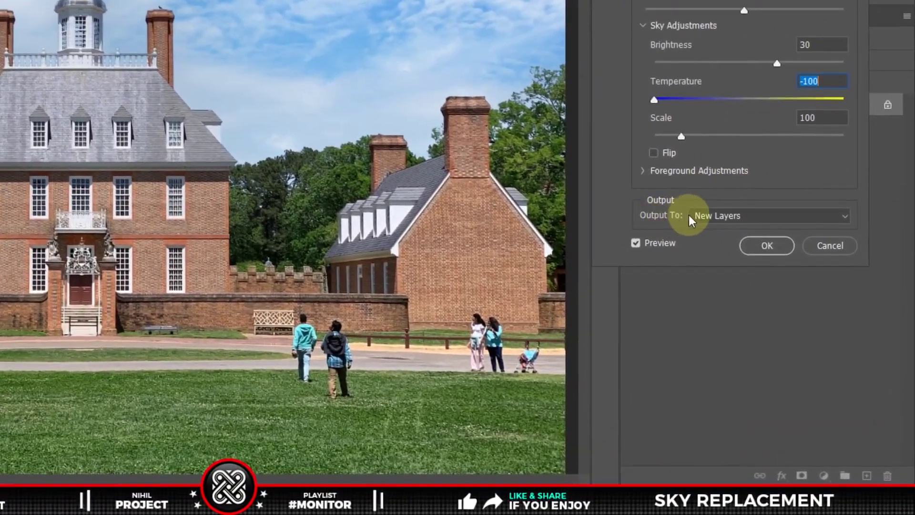
click(708, 217)
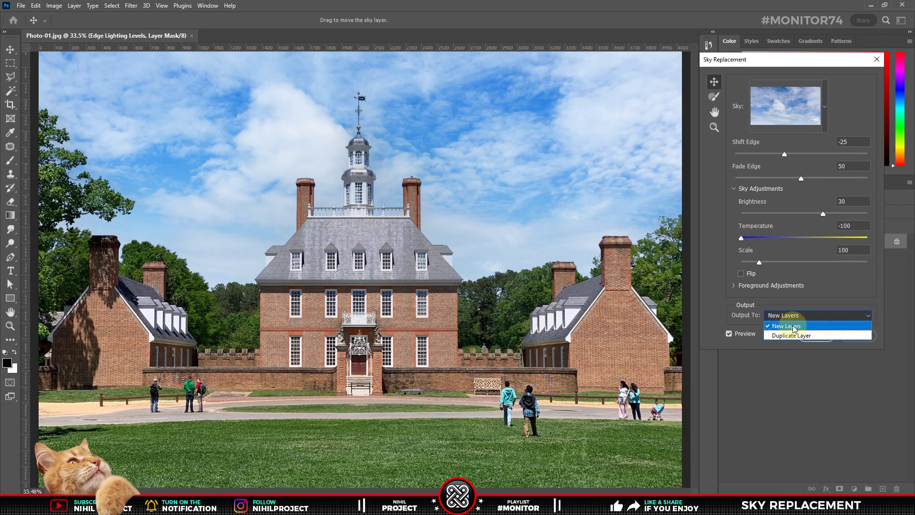
Step: Output the sky replacement to New Layers and apply it after a preview comparison
click(794, 327)
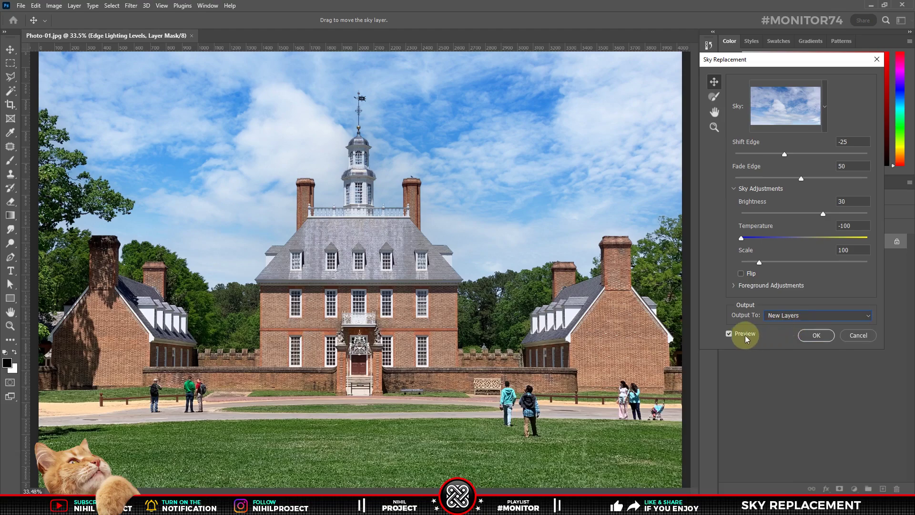
click(729, 334)
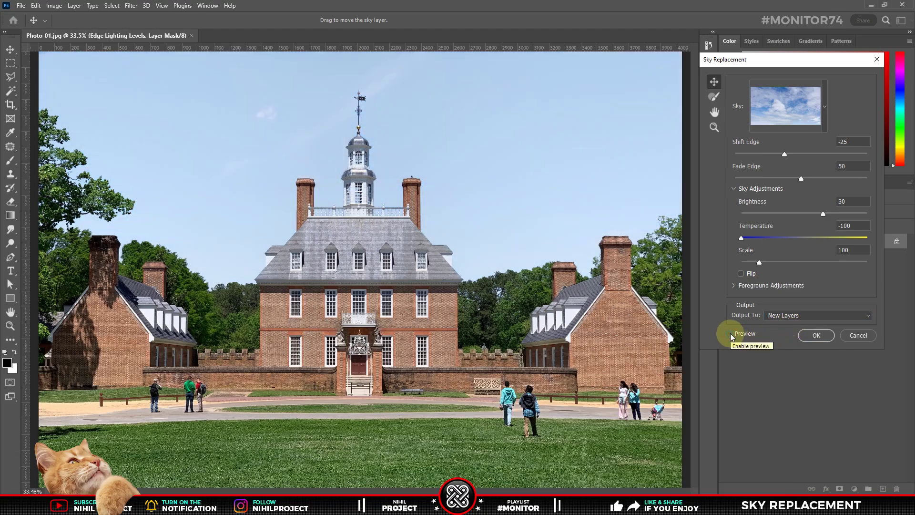
click(729, 334)
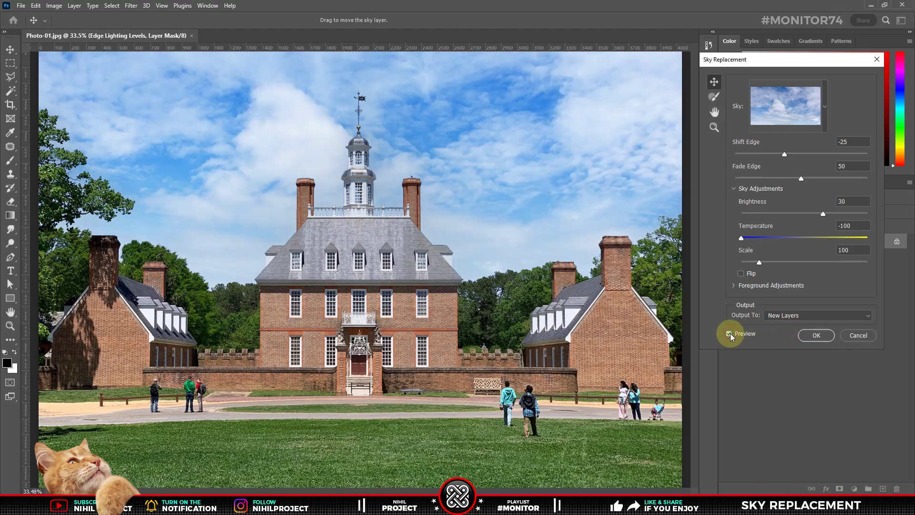
click(810, 335)
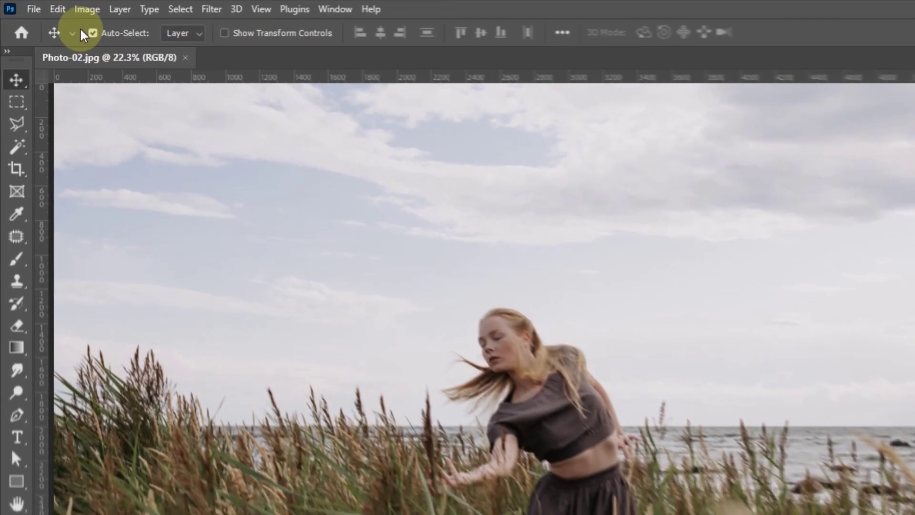
Step: Start Sky Replacement on the seaside photo and choose the purple sunset sky from the Biutipul Sky presets
click(37, 7)
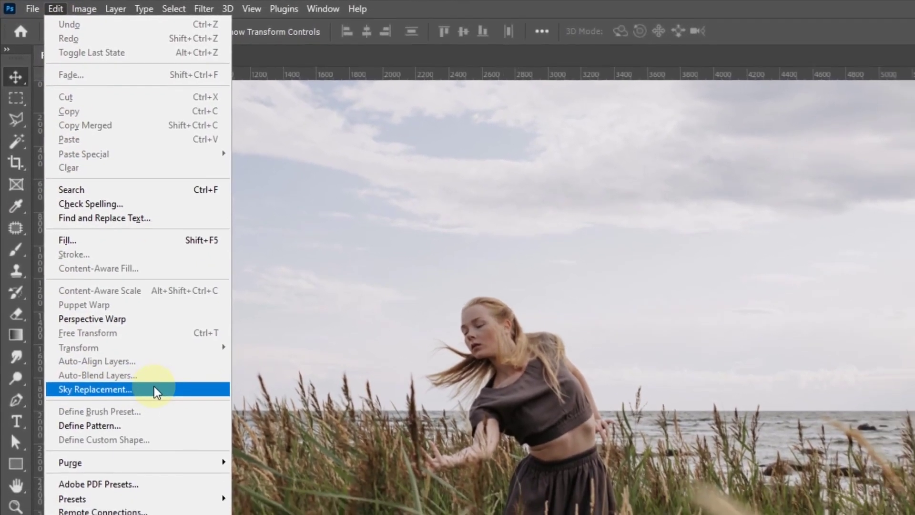
click(155, 390)
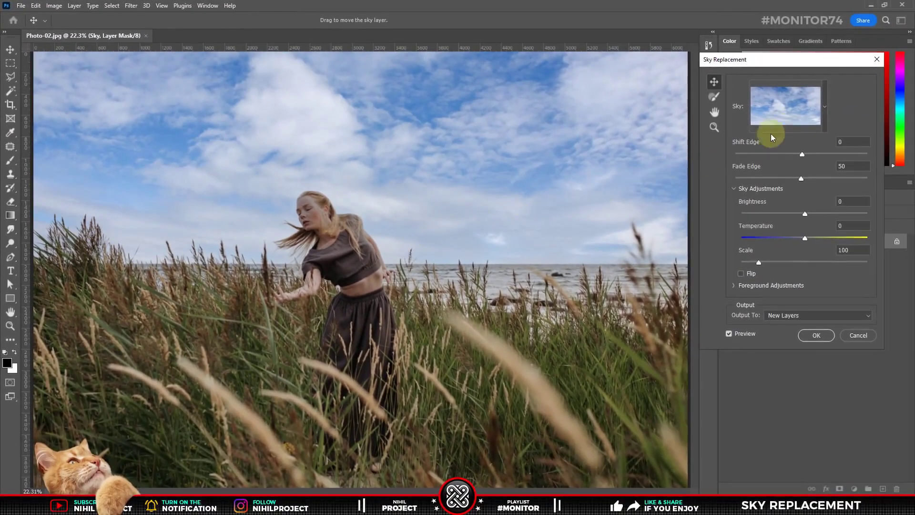
click(791, 115)
scroll(802, 277, down, 1)
scroll(802, 276, down, 2)
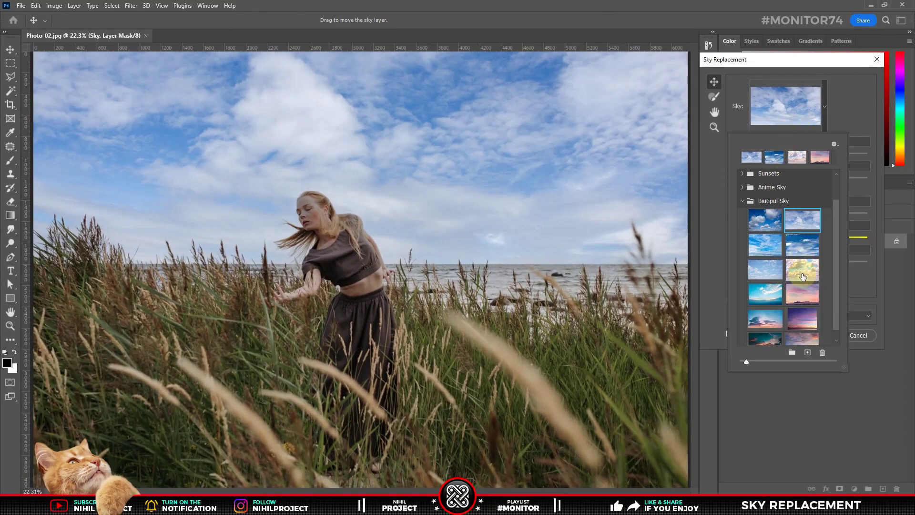
scroll(802, 276, down, 1)
click(805, 305)
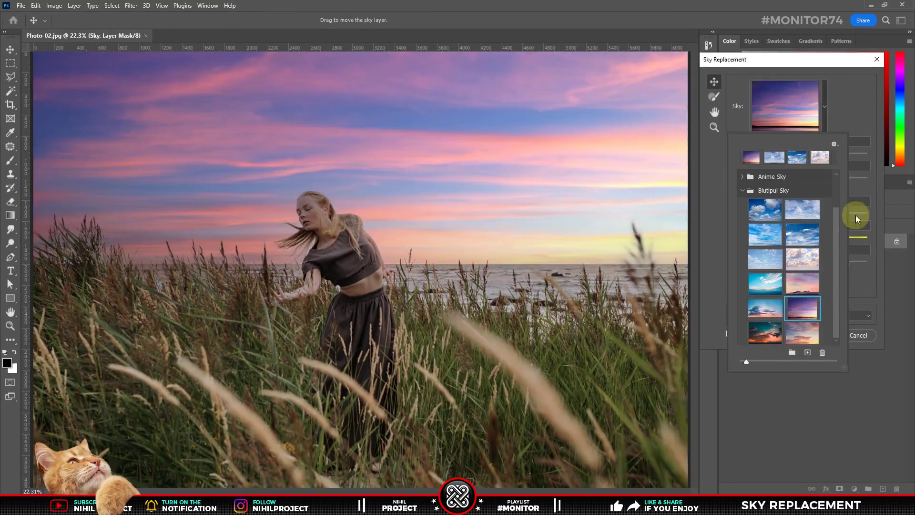
click(845, 101)
click(715, 126)
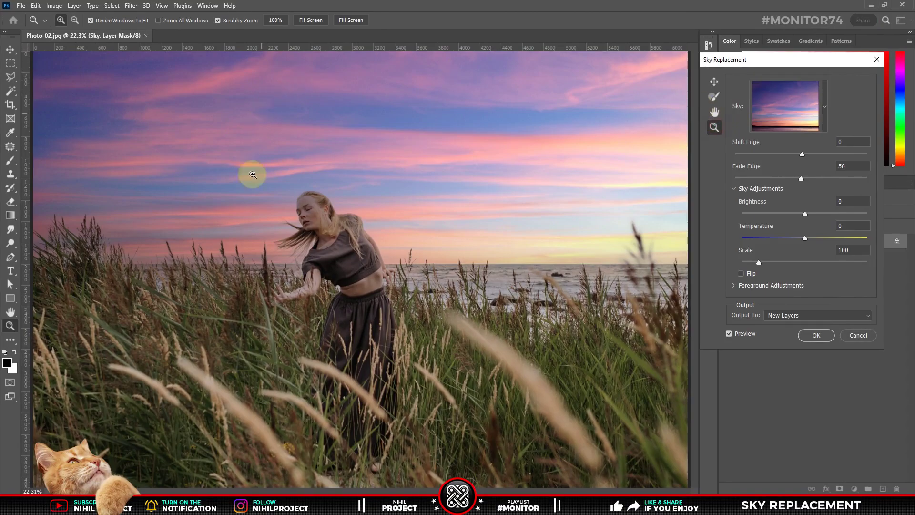
Step: Set the sunset sky's Shift Edge to -15 and its Brightness to -20
drag(316, 210, 387, 228)
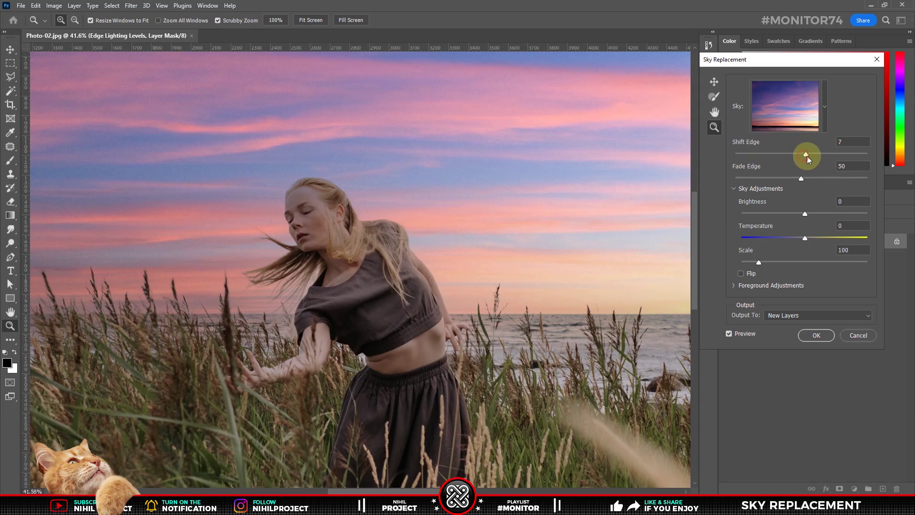
mouse_move(864, 153)
mouse_down()
mouse_move(893, 154)
mouse_move(794, 156)
mouse_up()
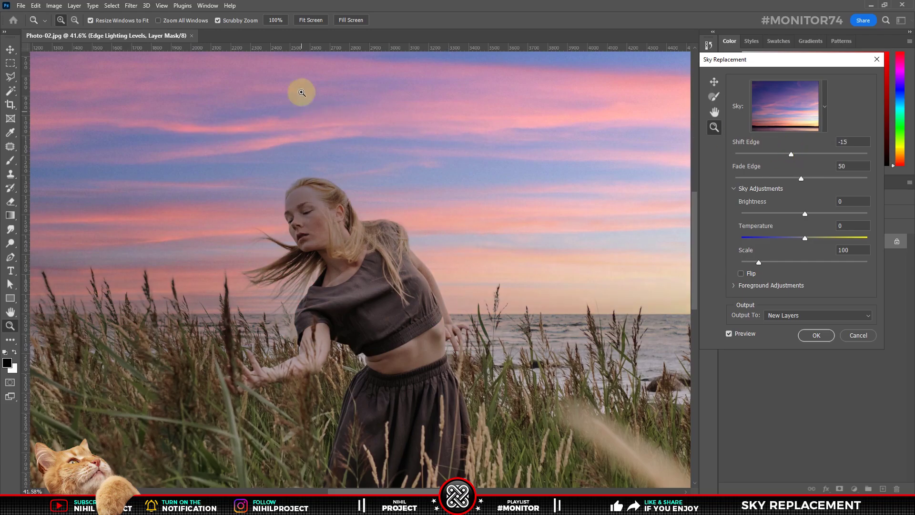
click(305, 21)
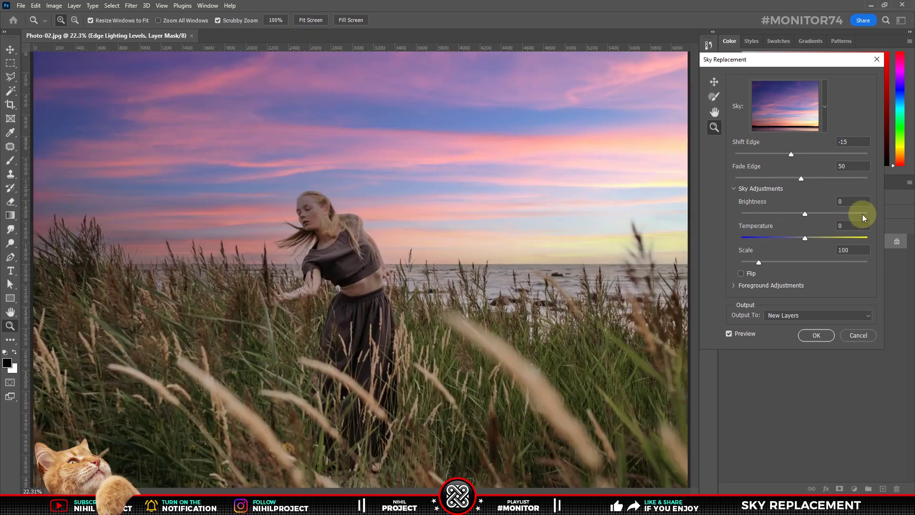
key(shift+Down)
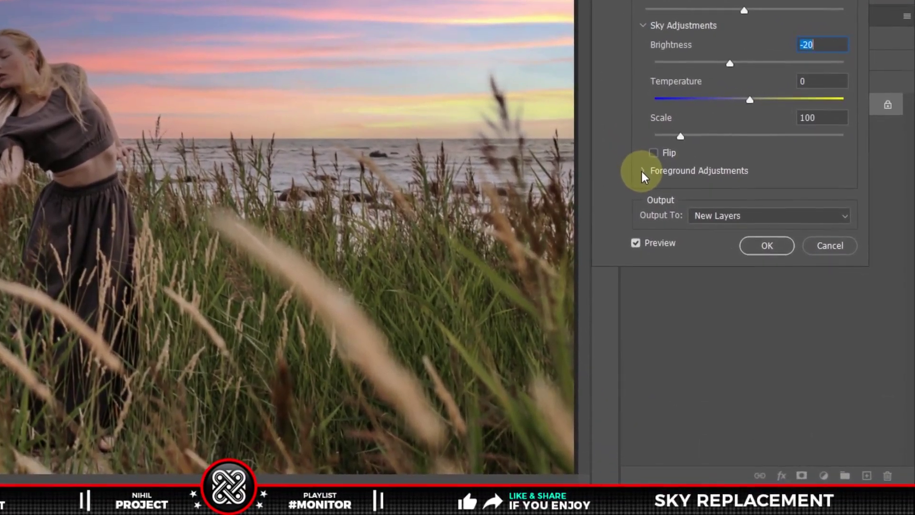
Step: Set the Foreground Adjustments to Color Adjustment 100 and Foreground Lighting 80
click(642, 171)
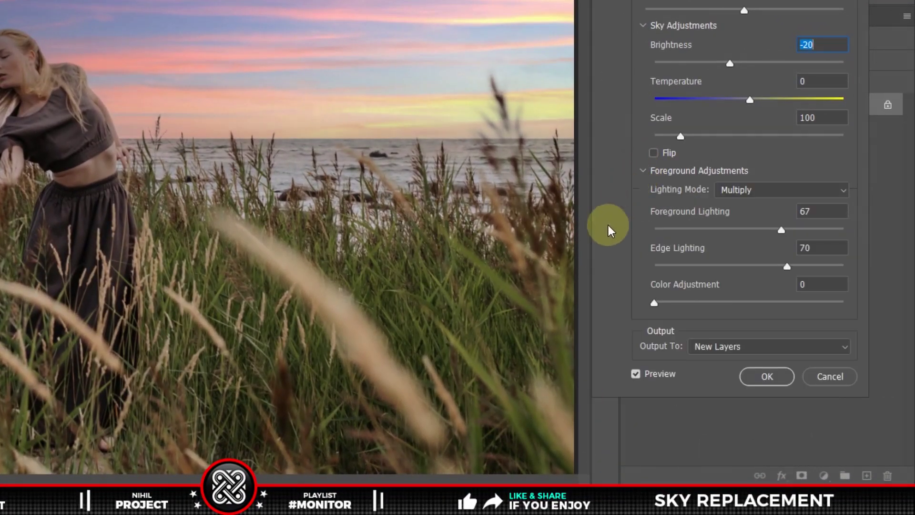
mouse_move(653, 302)
mouse_down()
mouse_move(772, 370)
mouse_move(842, 370)
mouse_up()
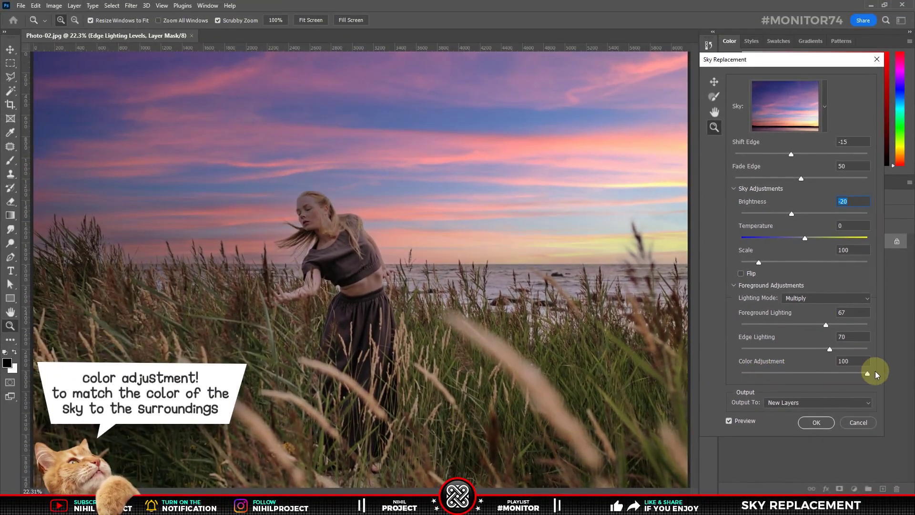
mouse_move(868, 372)
mouse_down()
mouse_move(738, 375)
mouse_move(808, 372)
mouse_up()
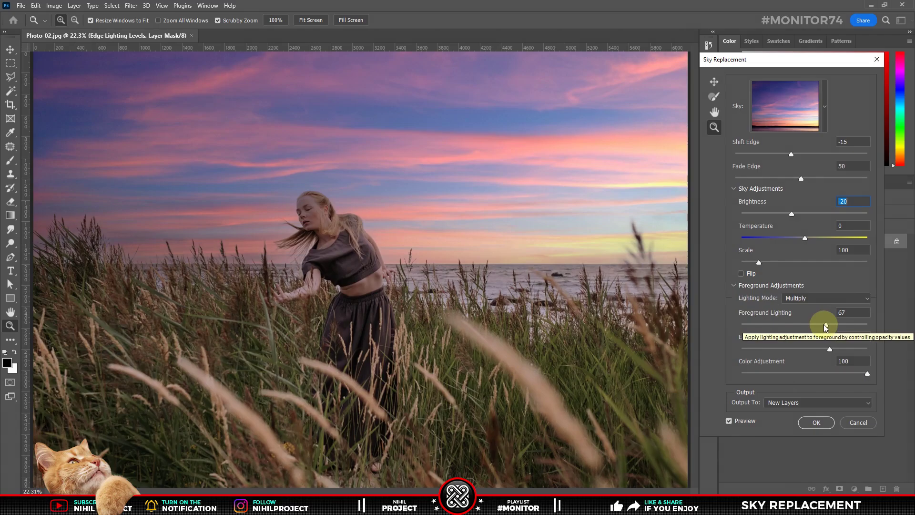
mouse_move(826, 325)
mouse_down()
mouse_move(767, 325)
mouse_move(805, 327)
mouse_up()
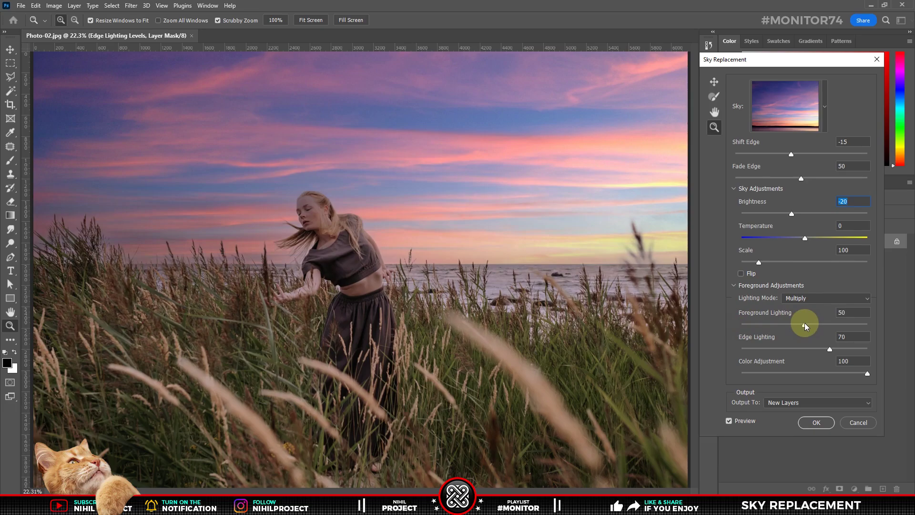
mouse_move(805, 324)
mouse_down()
mouse_move(740, 325)
mouse_move(826, 321)
mouse_up()
drag(826, 325, 842, 325)
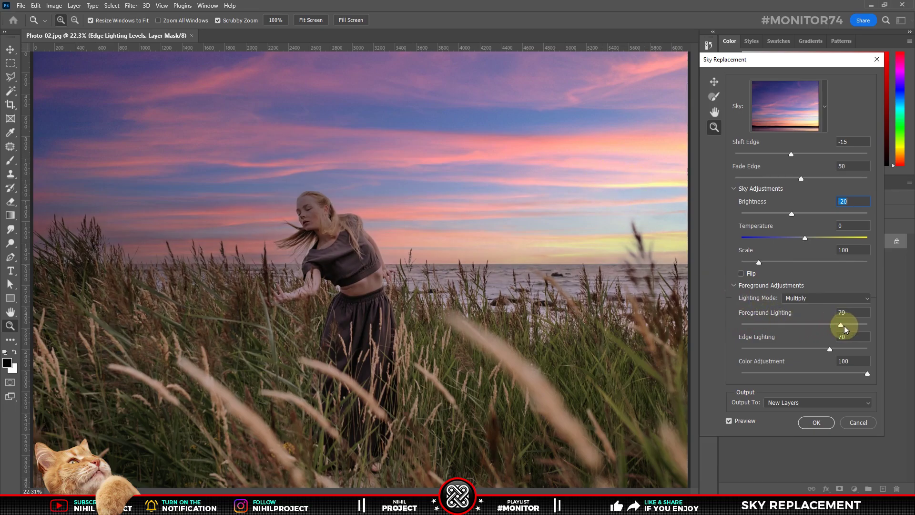
click(849, 315)
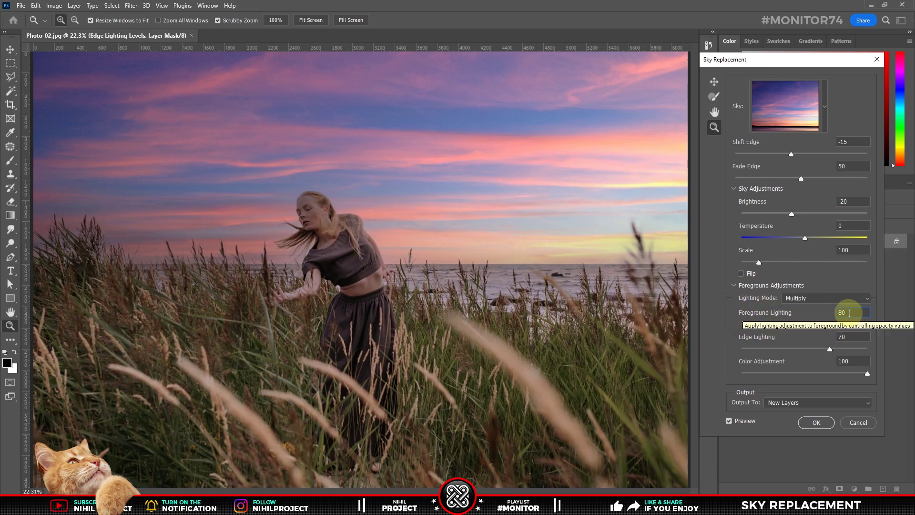
Step: Set Edge Lighting to 45, check the preview, and apply the sky replacement
click(849, 336)
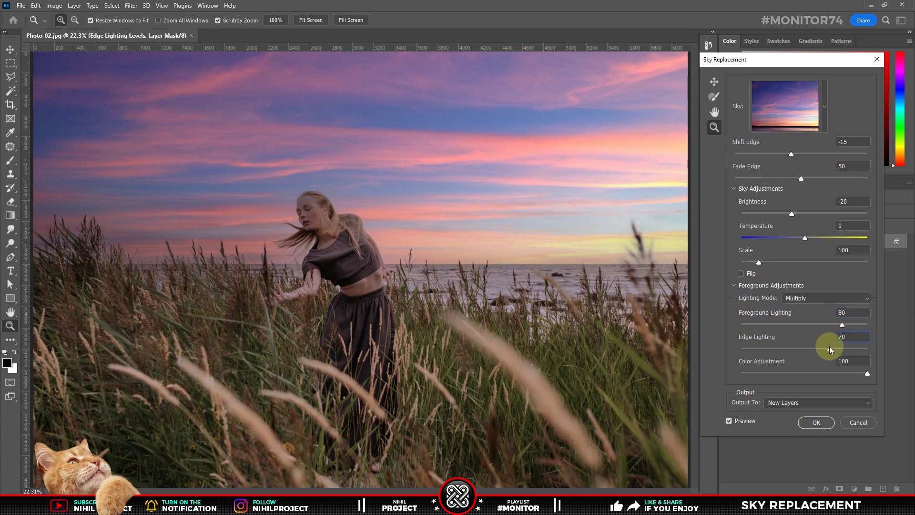
double_click(844, 336)
text(45)
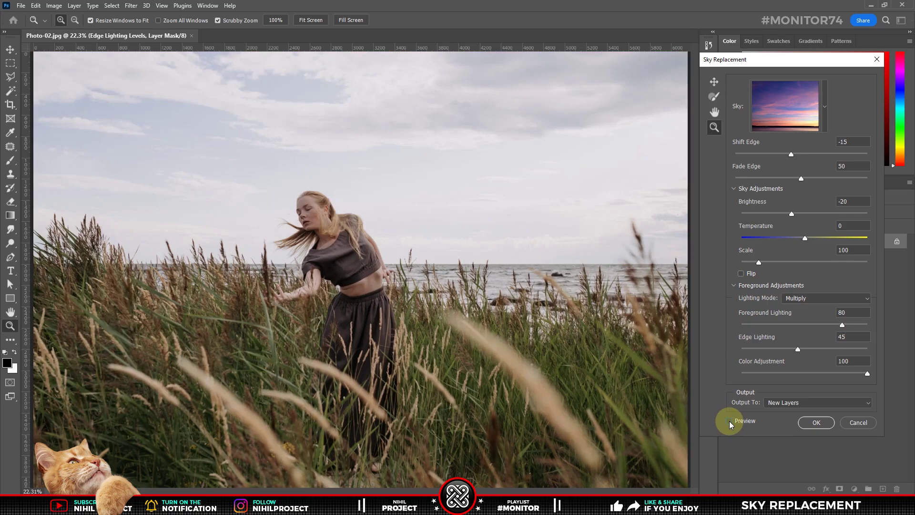
click(729, 422)
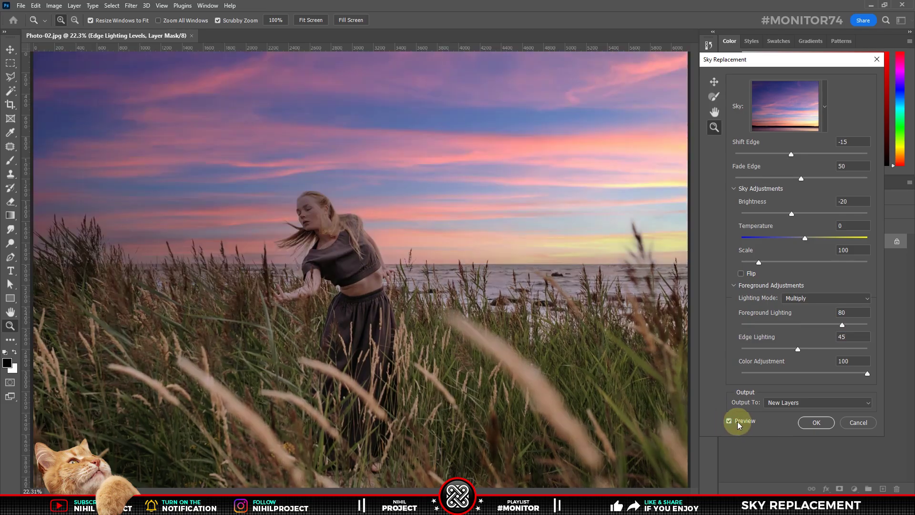
click(816, 423)
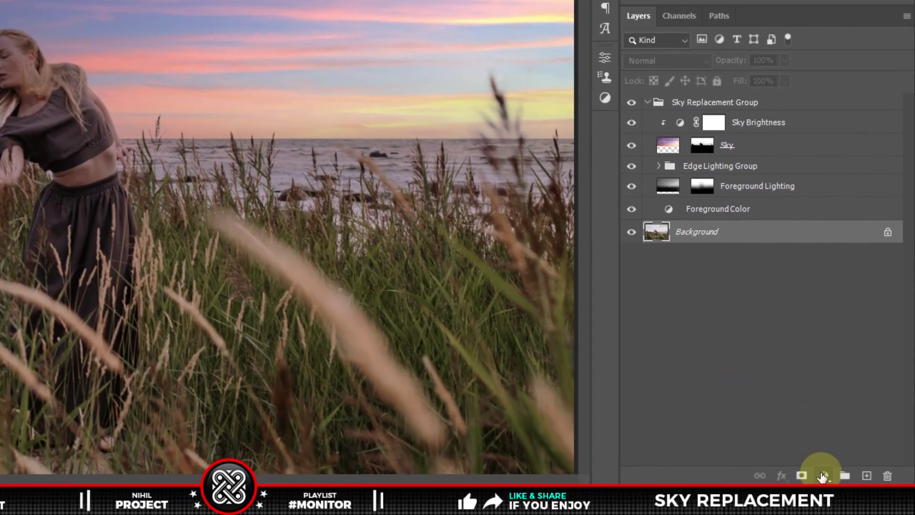
Step: Add a Curves adjustment layer and pull the Green channel's midpoint down for a pink tint
click(845, 484)
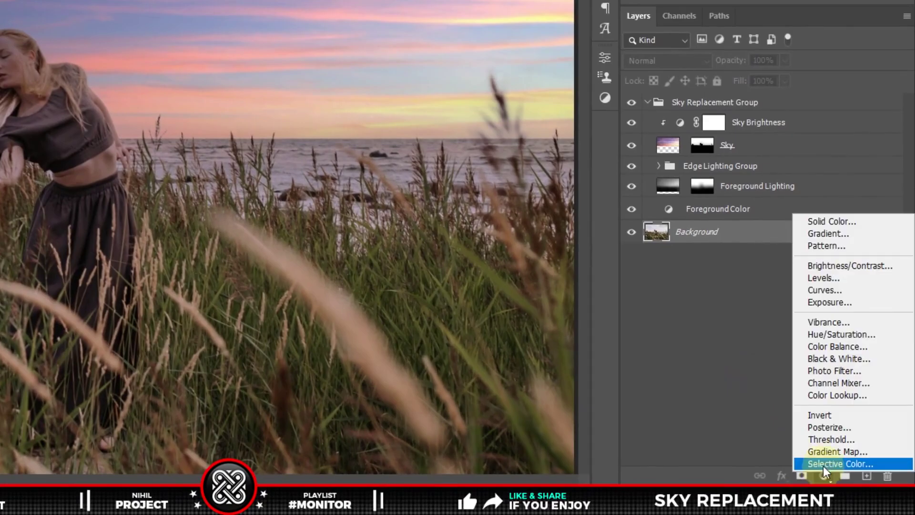
click(824, 291)
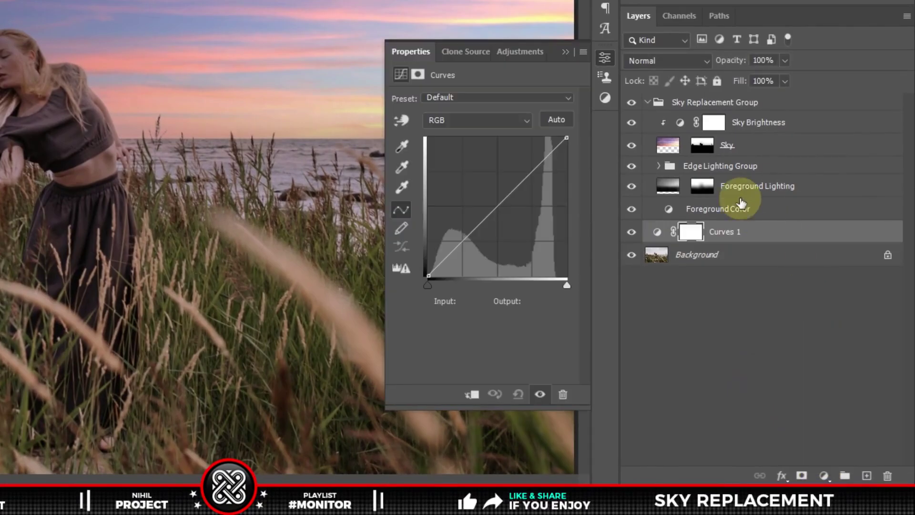
click(491, 122)
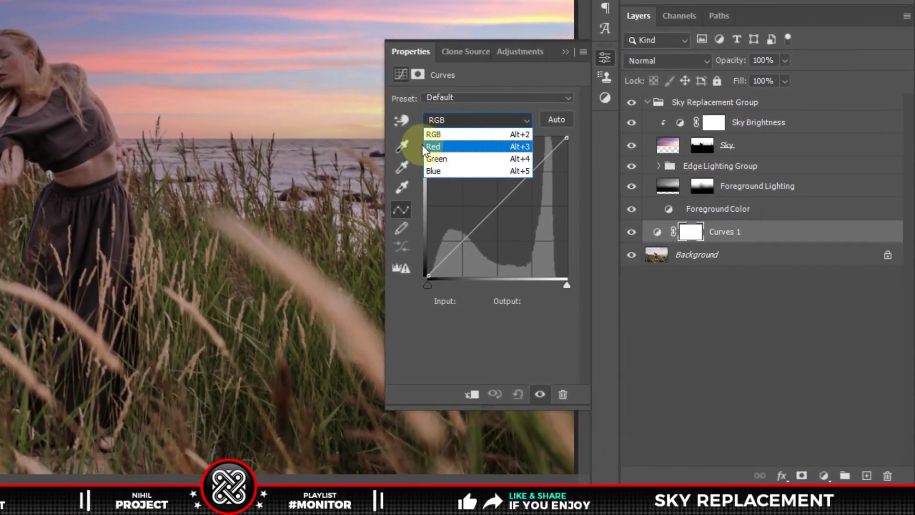
click(439, 163)
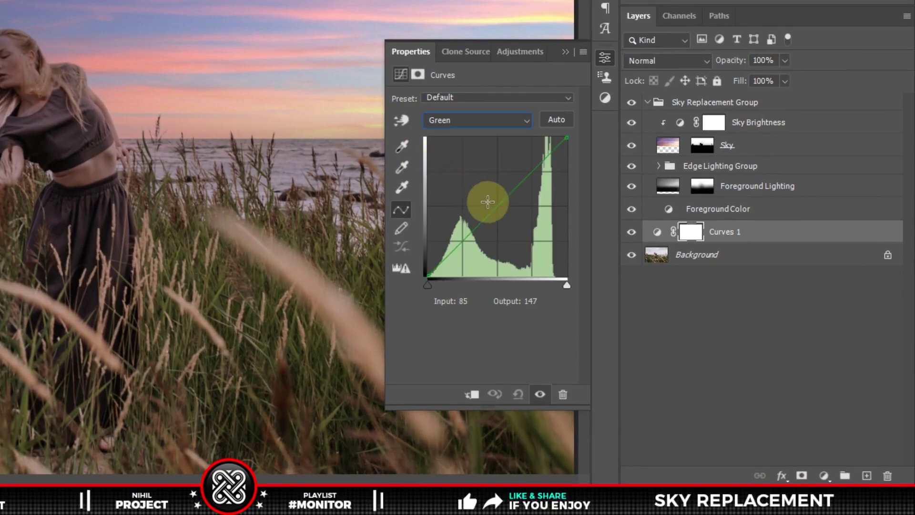
drag(497, 206, 498, 220)
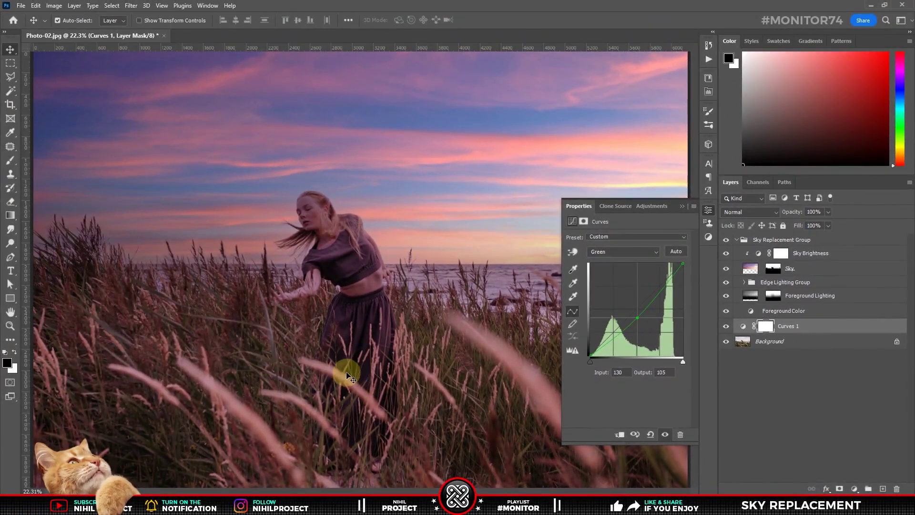
Step: Check the Red channel curve and toggle the Curves layer on and off to compare
click(599, 252)
click(601, 270)
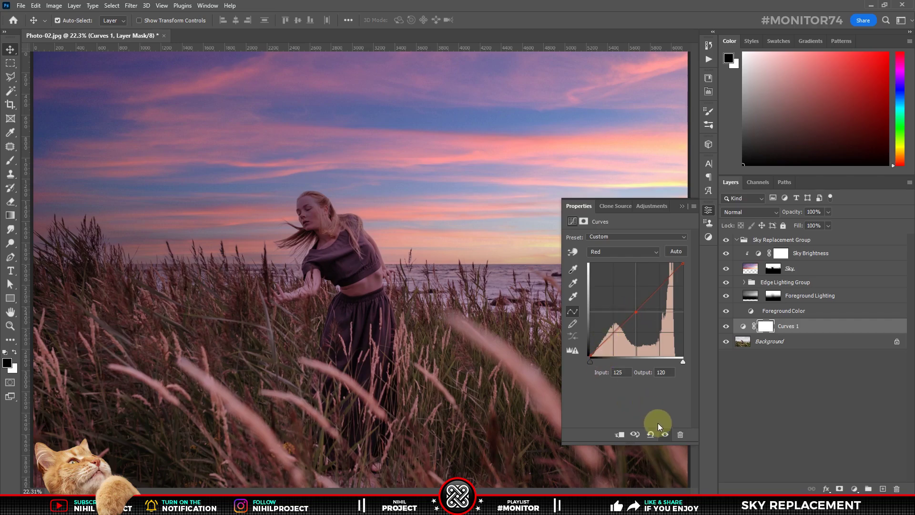
click(664, 435)
click(664, 435)
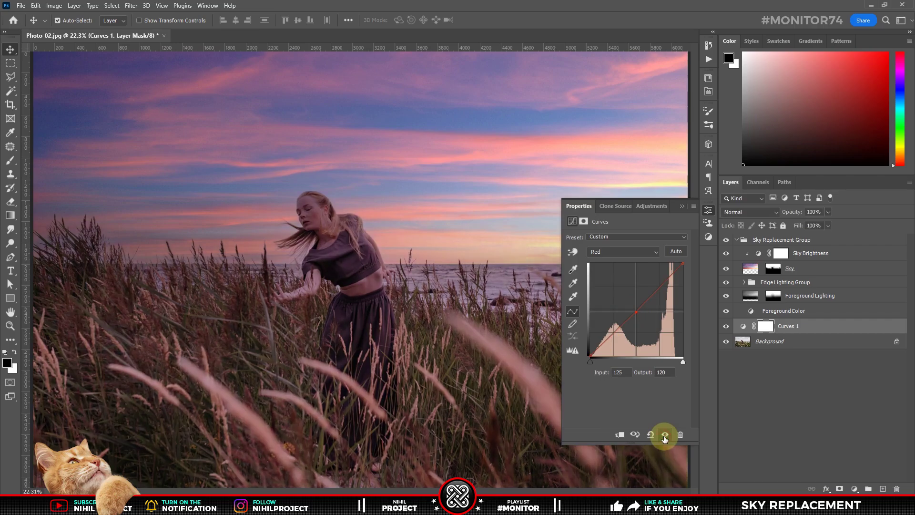
click(682, 206)
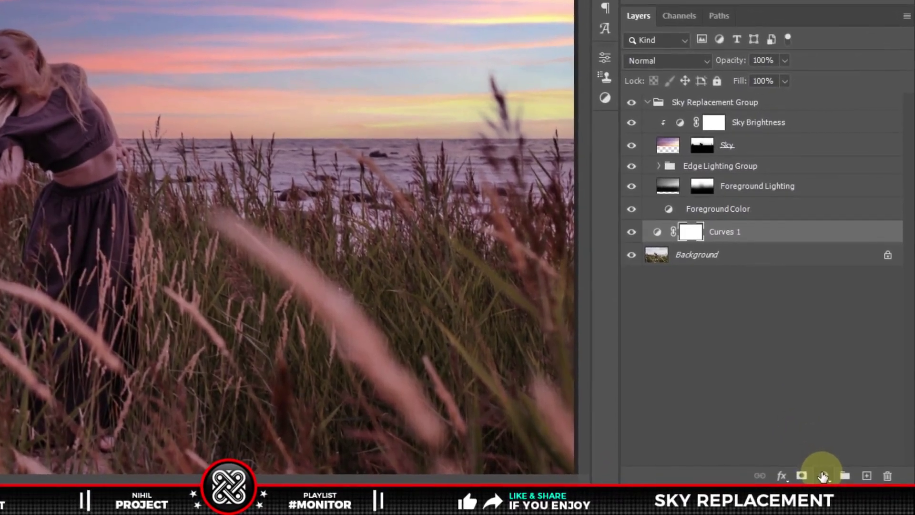
Step: Add an Exposure adjustment layer at the top of the stack with exposure +0.2
click(823, 474)
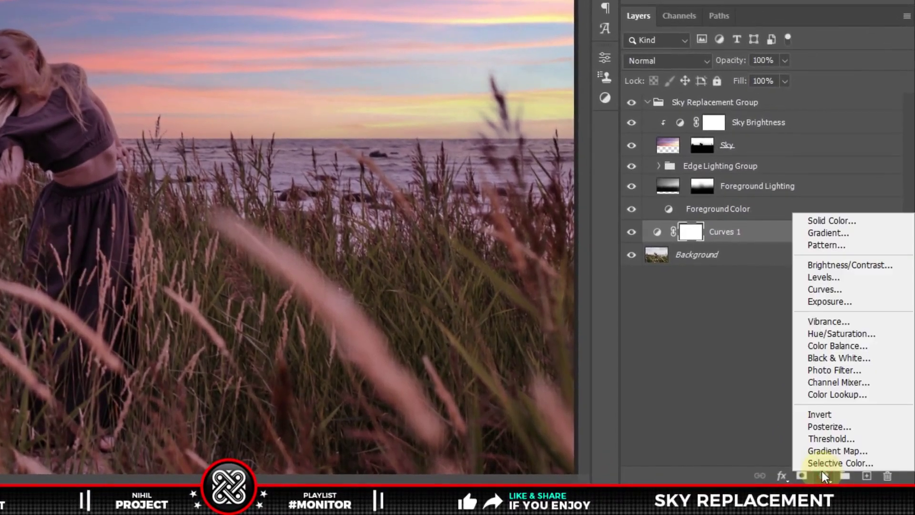
click(820, 301)
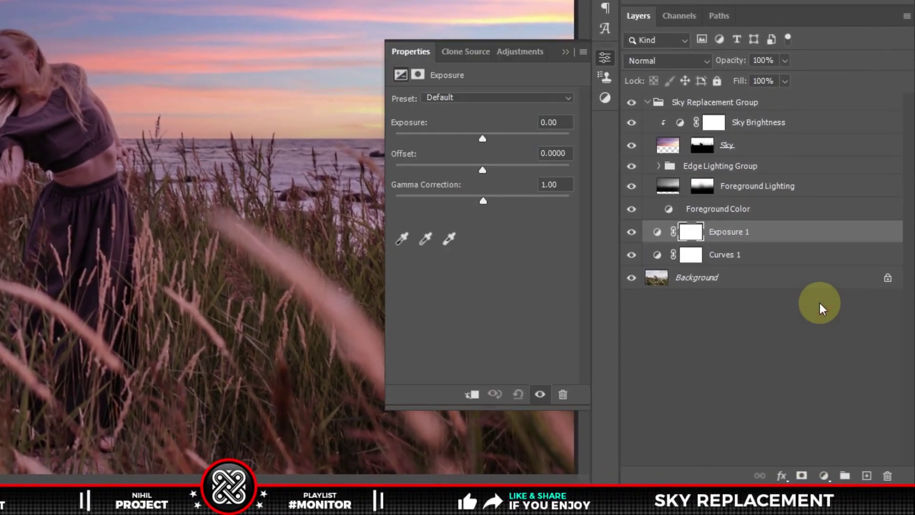
drag(750, 231, 765, 100)
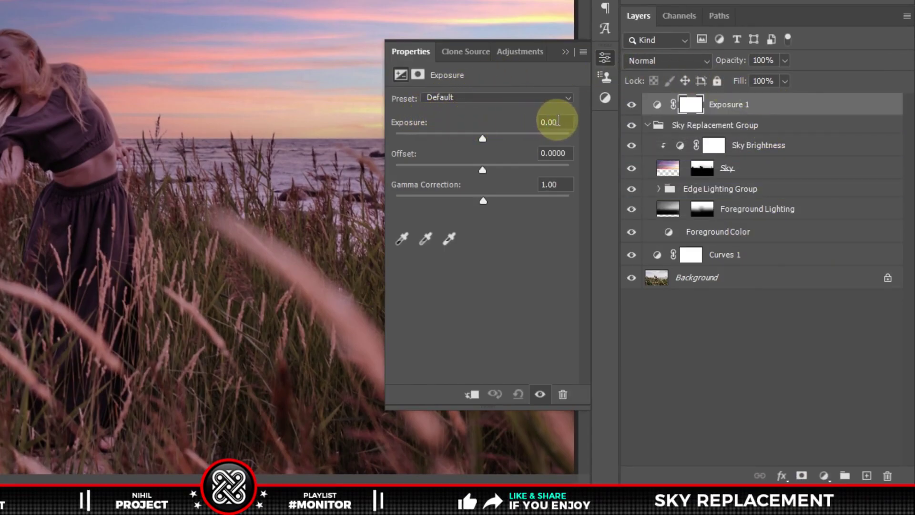
click(556, 122)
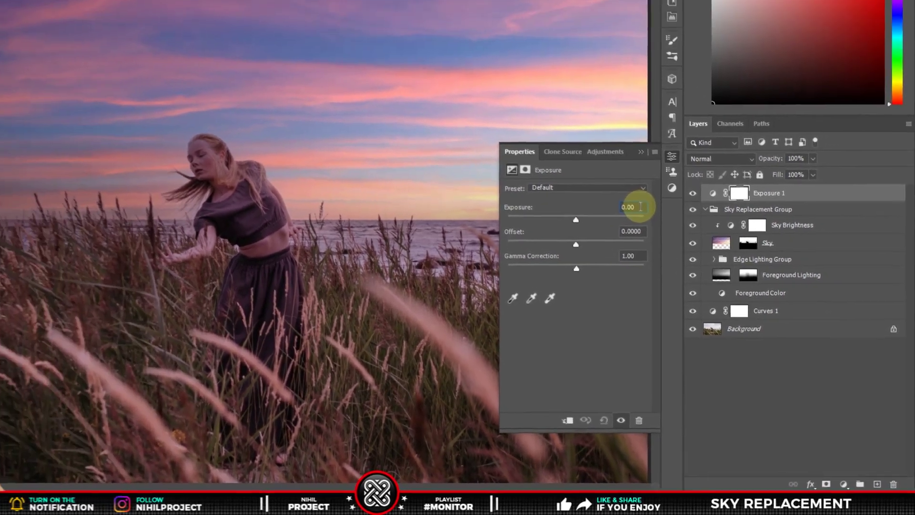
text(+0.10.2)
key(Return)
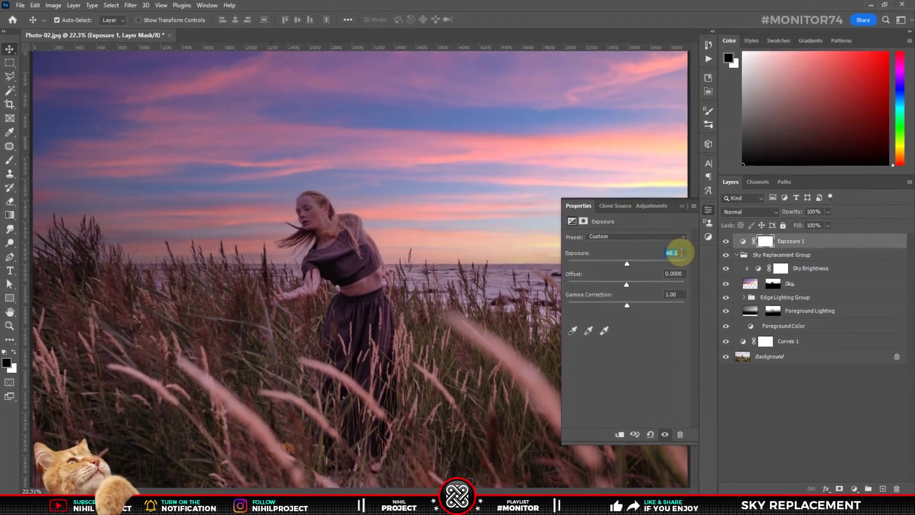
text(+0.004)
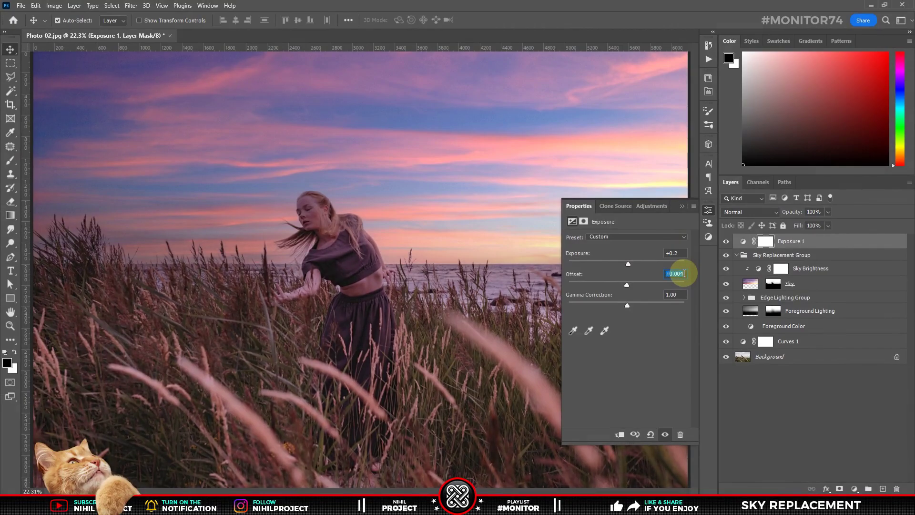
Step: Collapse the Sky Replacement Group and toggle the edits off and on to compare with the original sky
click(682, 206)
click(737, 255)
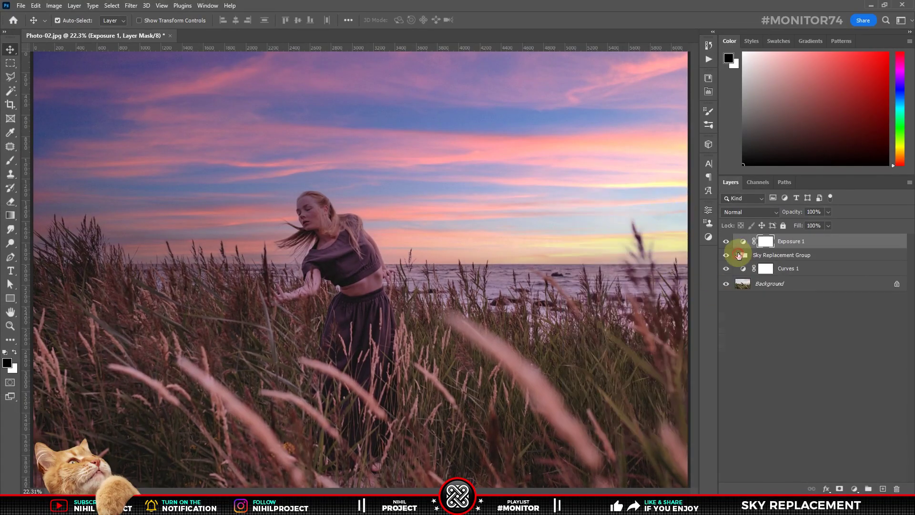
alt+click(725, 285)
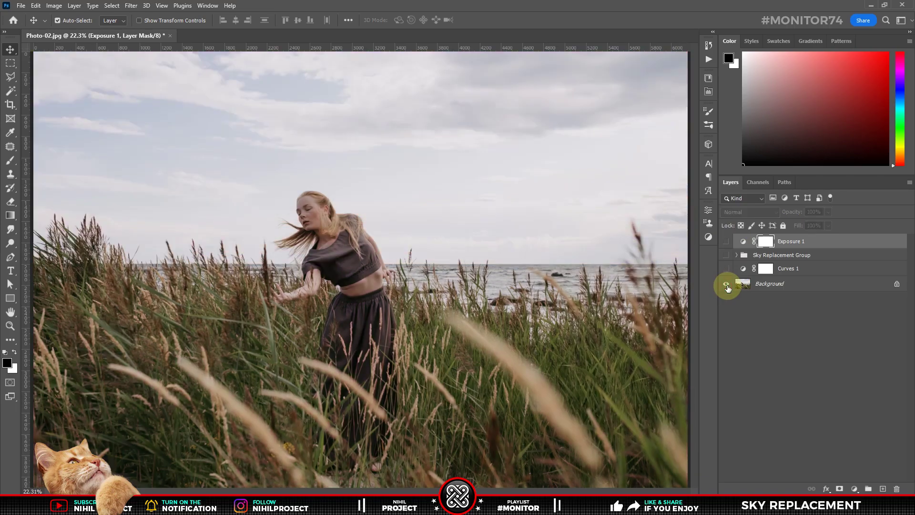
alt+click(725, 285)
alt+click(726, 284)
alt+click(726, 285)
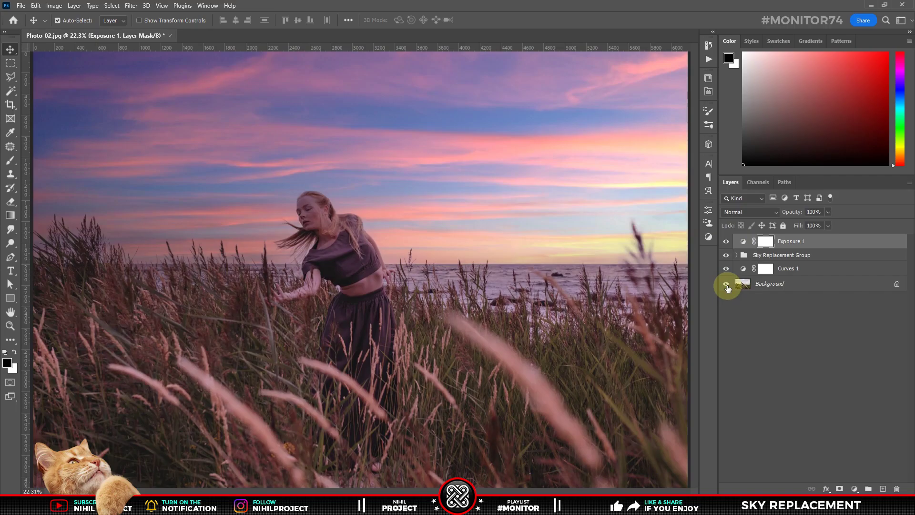